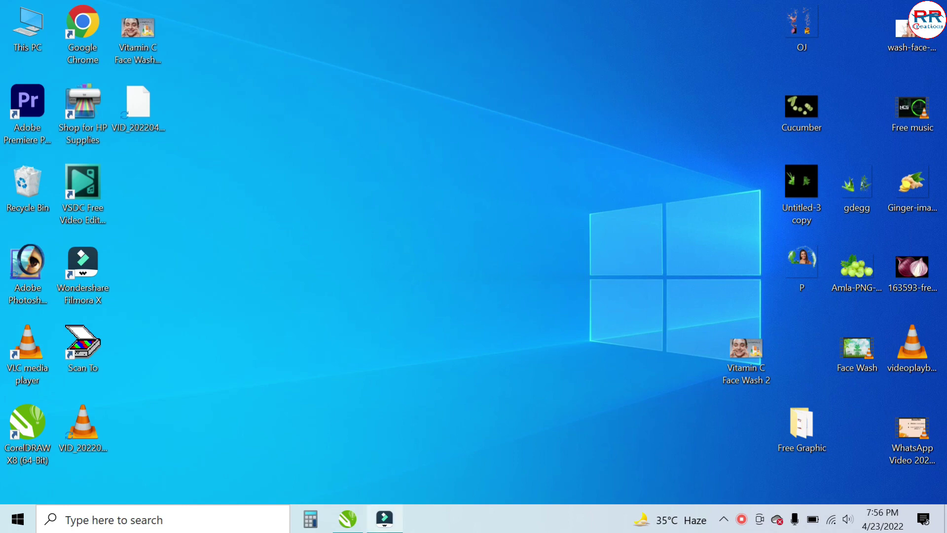
Launch CorelDRAW X8 from the desktop shortcut and open a blank A4 Untitled-1 document.
left_click(384, 524)
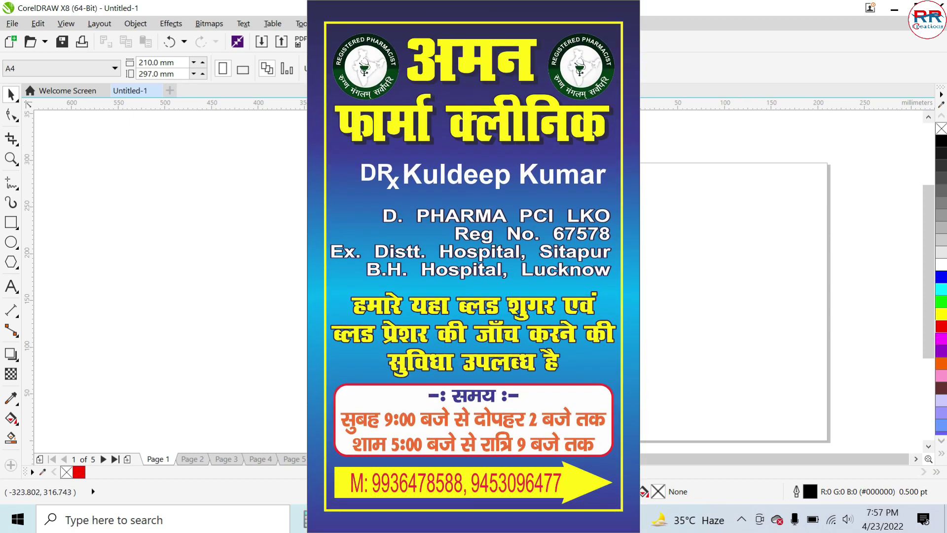
Select the bride, groom and Hindi name artwork together and move it beside the blank A4 page.
key("ctrl+v")
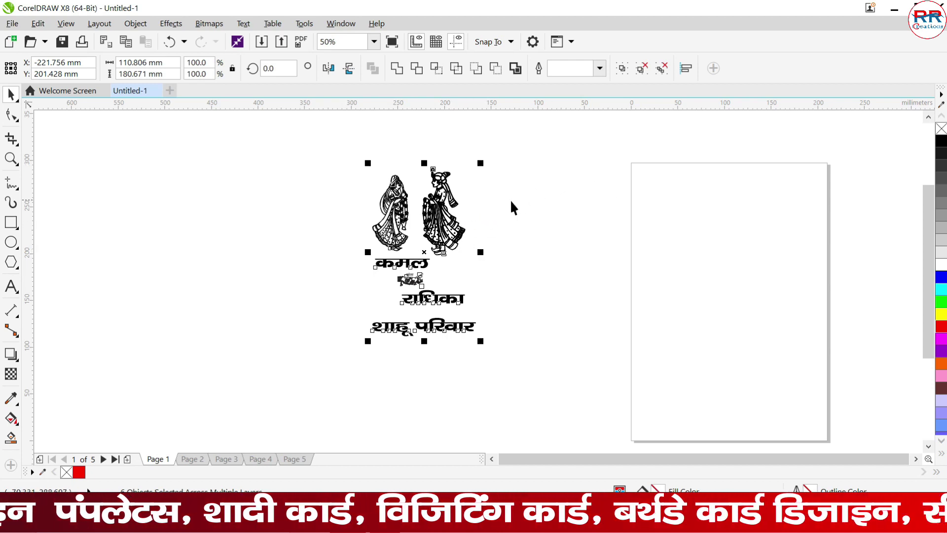
left_click_drag(437, 210, 562, 268)
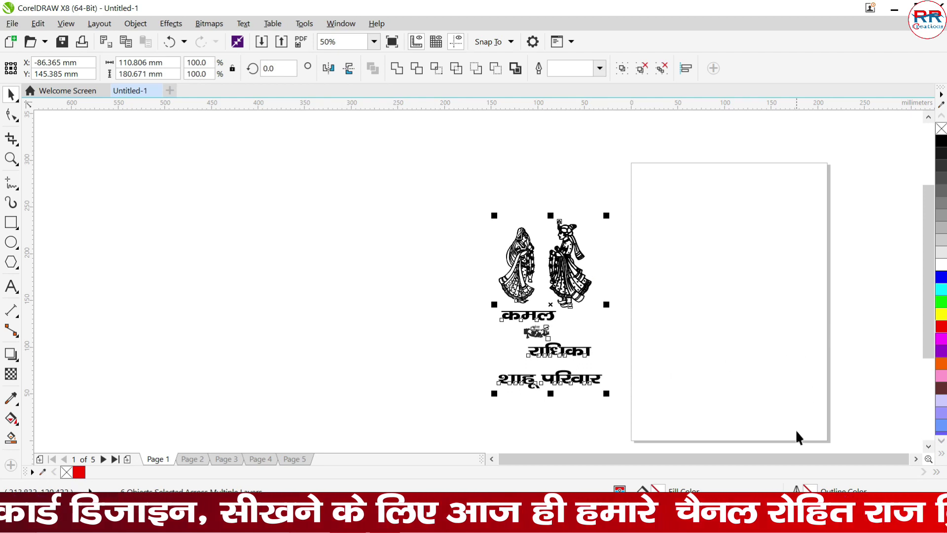
left_click(915, 458)
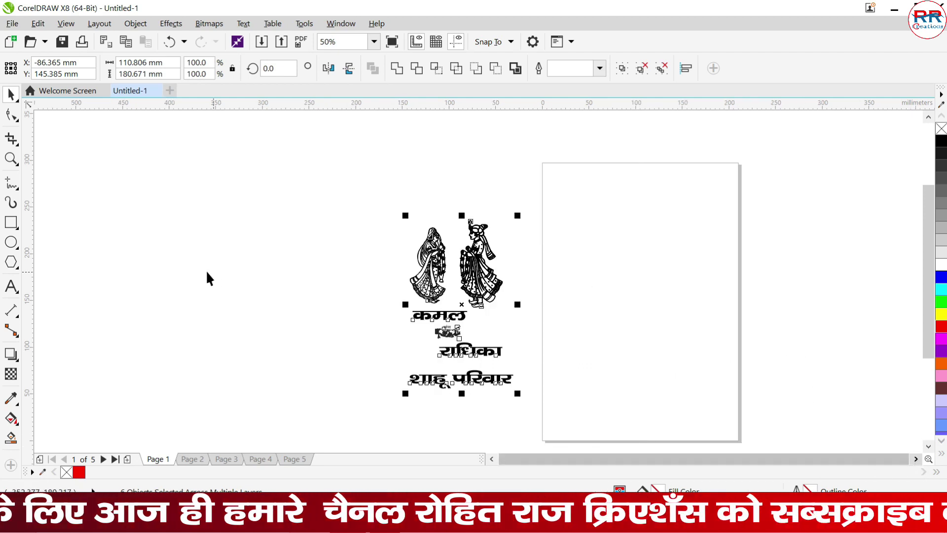
left_click(636, 236)
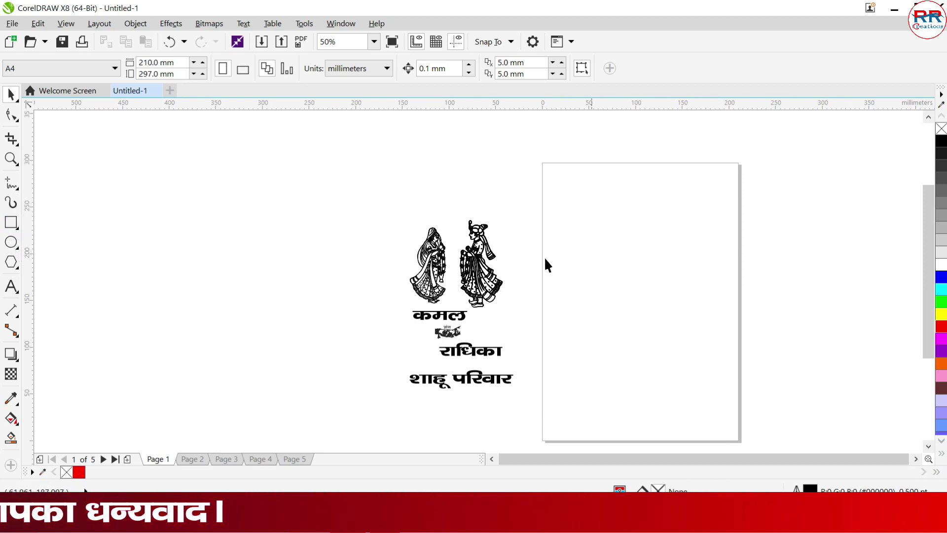
Create a page-sized rectangle with a 1.0 pt outline and move it left of the page.
double_click(12, 223)
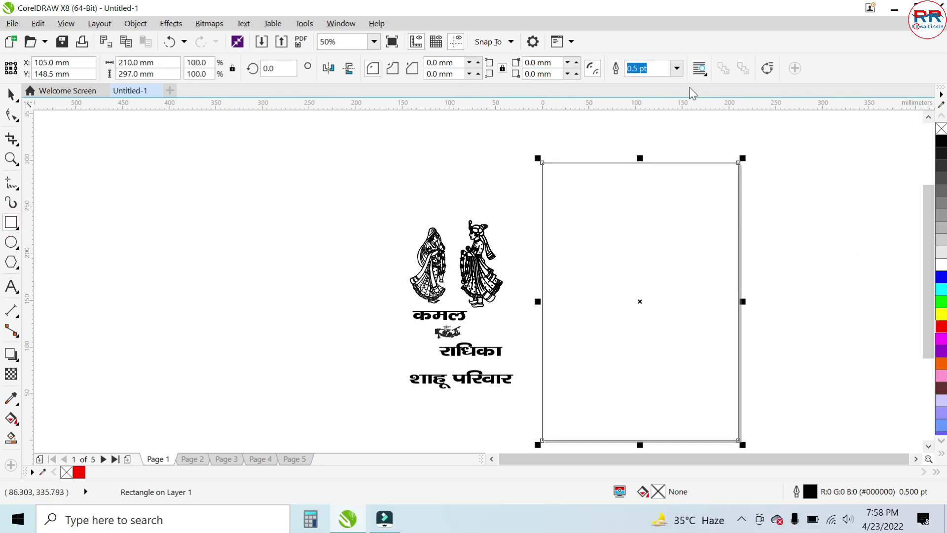
left_click(676, 68)
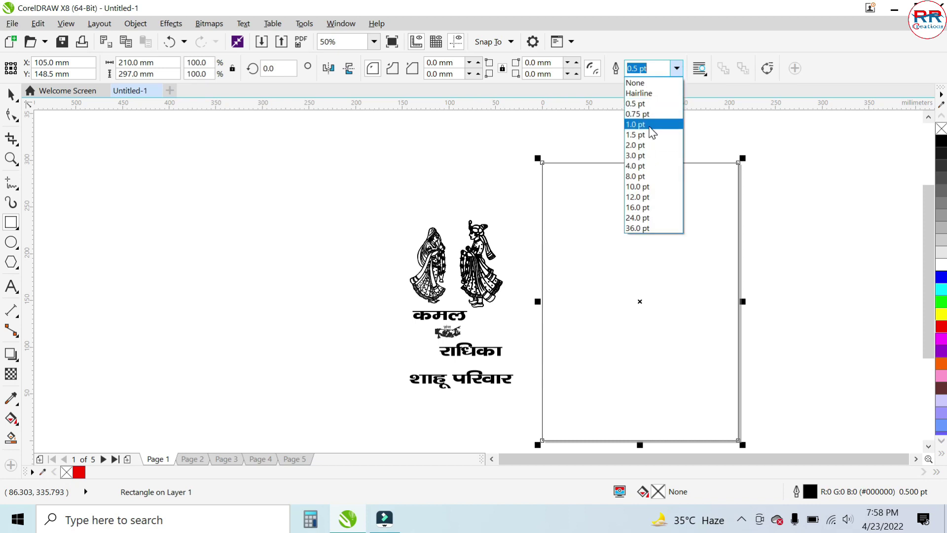
left_click(636, 124)
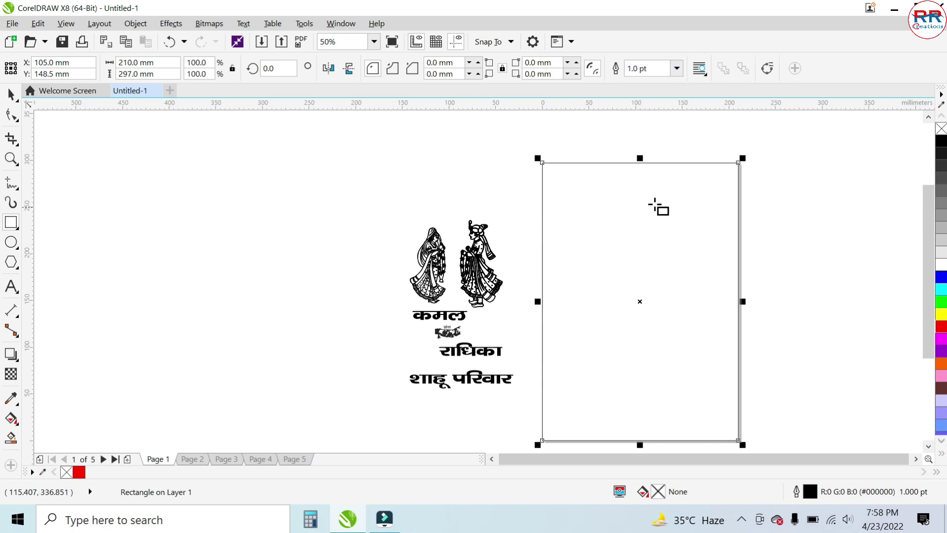
left_click(11, 94)
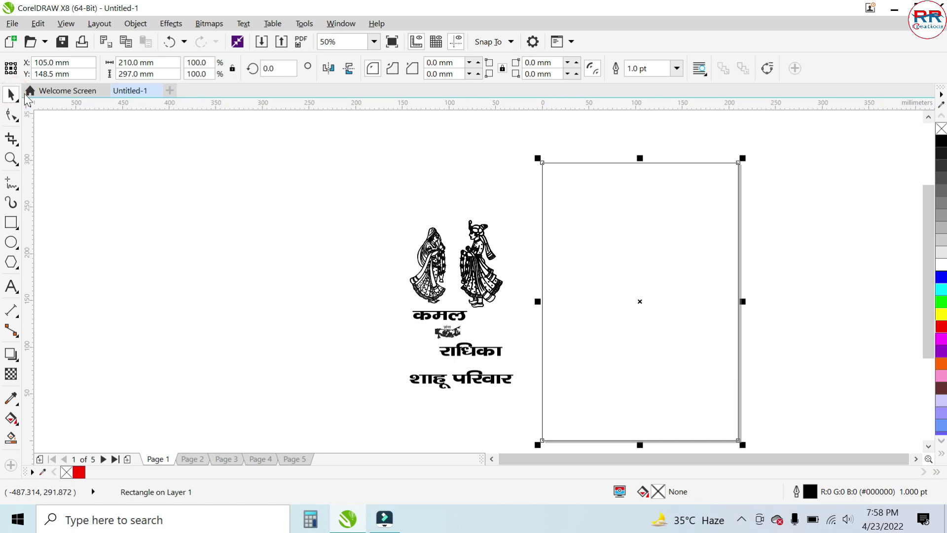
left_click(789, 224)
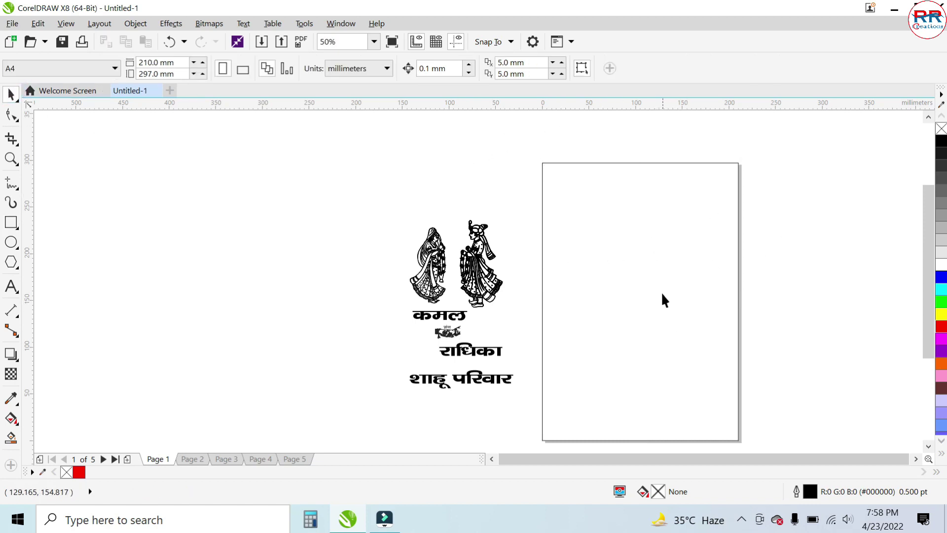
left_click(628, 268)
left_click_drag(649, 255, 290, 237)
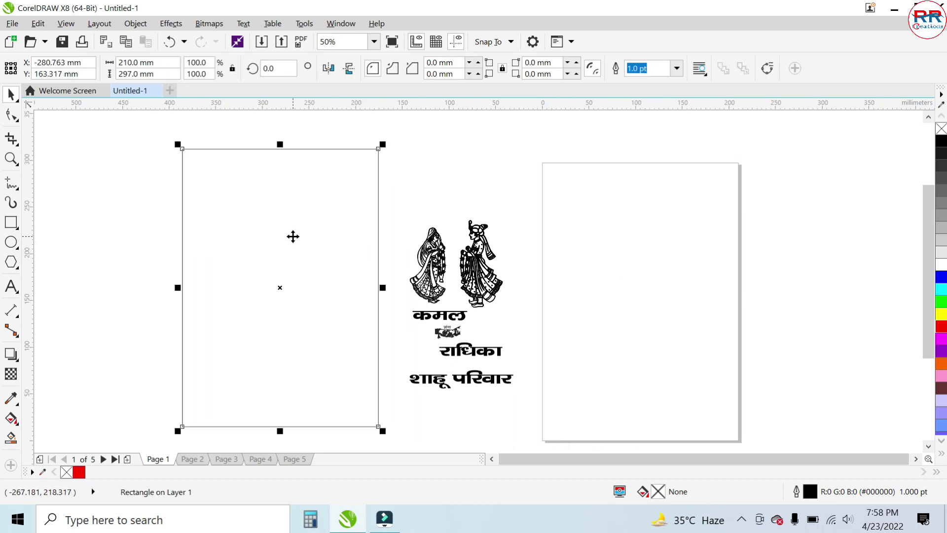
Thicken the rectangle outline to 4.0 pt and rotate it 90° into a 297×210 mm landscape frame.
left_click(676, 69)
left_click(584, 143)
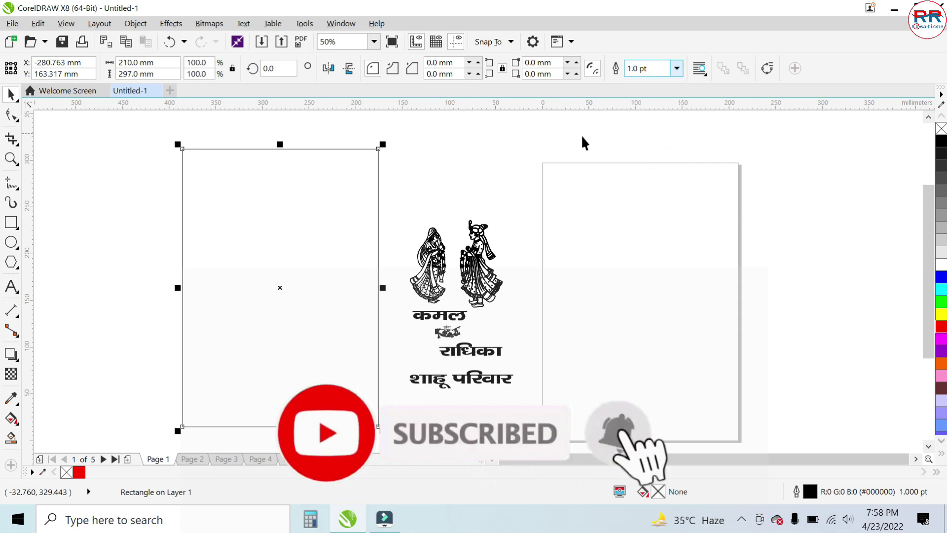
left_click(676, 69)
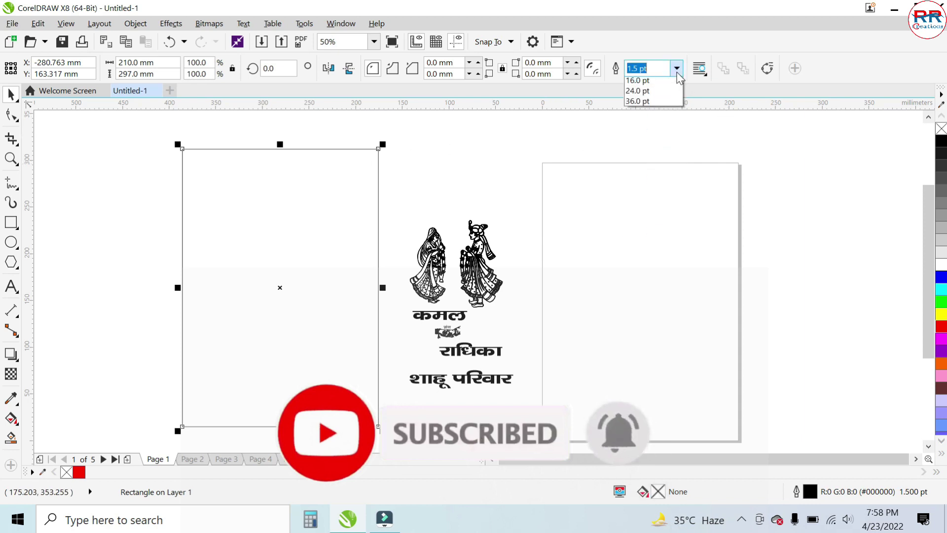
left_click(650, 169)
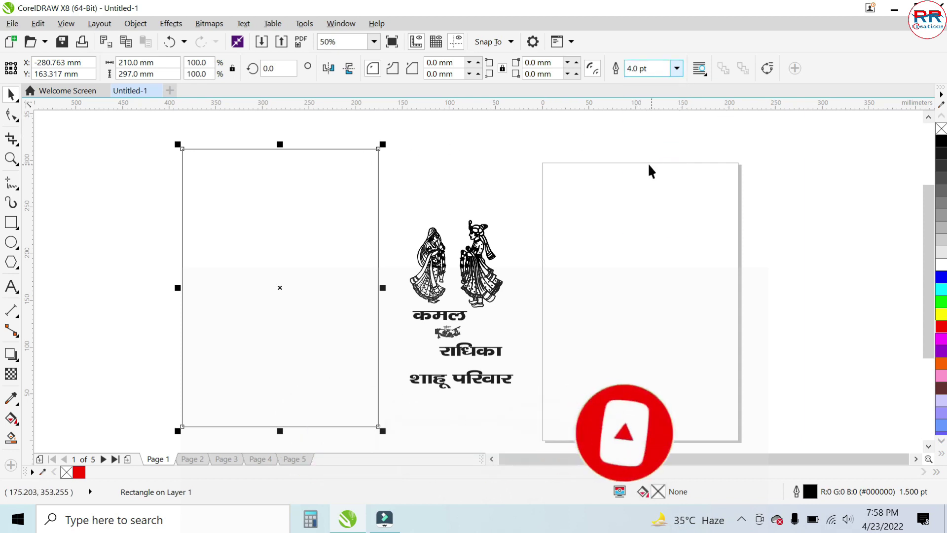
left_click(460, 144)
left_click(328, 182)
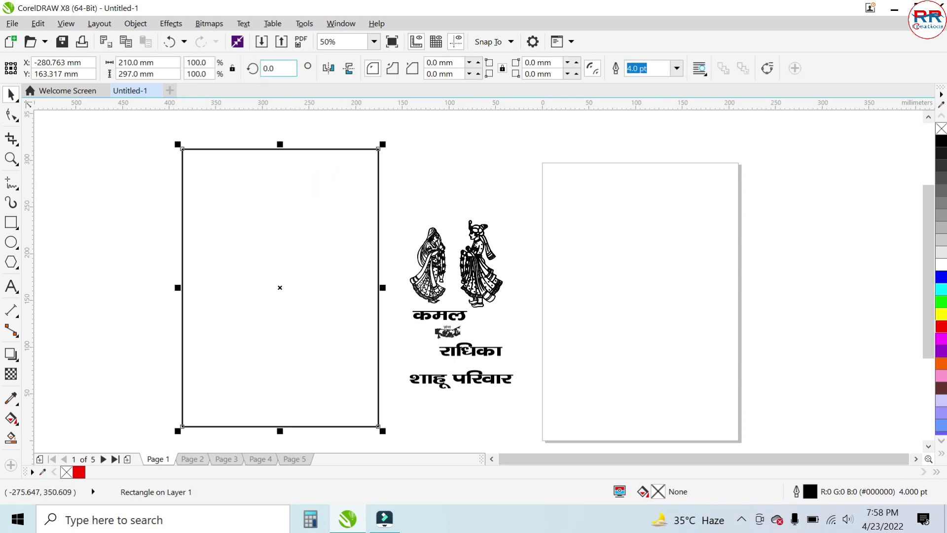
left_click(285, 68)
type("90")
key("Return")
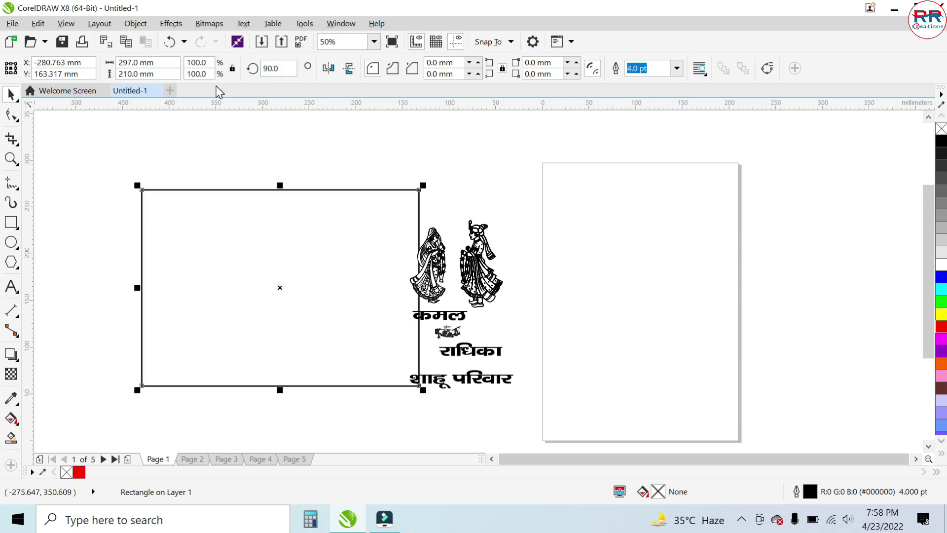
Place the landscape rectangle over the A4 page and marquee-select the two names and handshake art.
left_click_drag(313, 268, 723, 264)
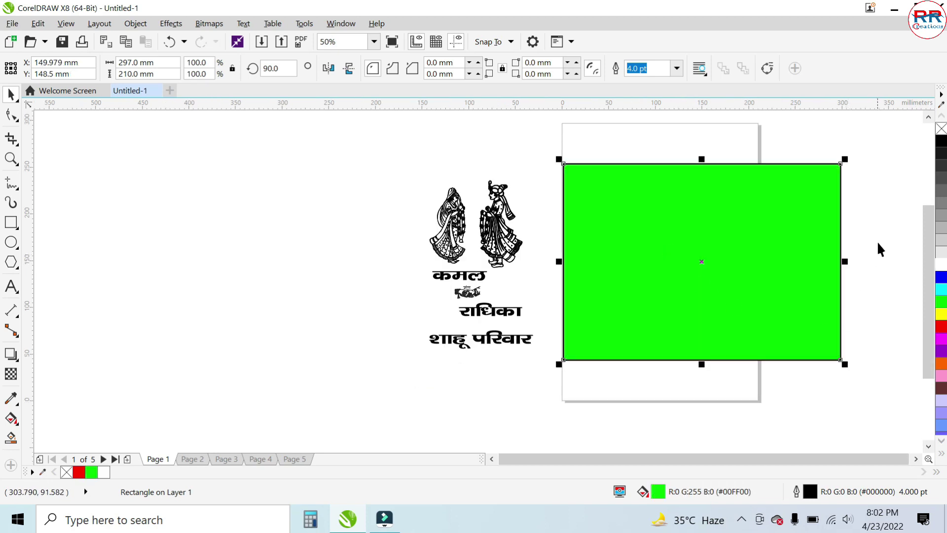
scroll(867, 241, "up", 1)
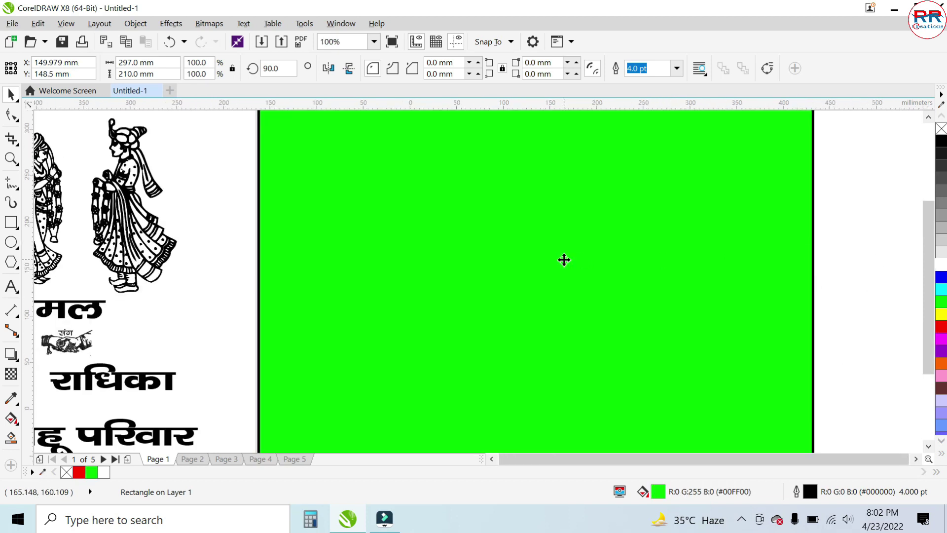
scroll(565, 258, "down", 1)
left_click_drag(240, 267, 381, 332)
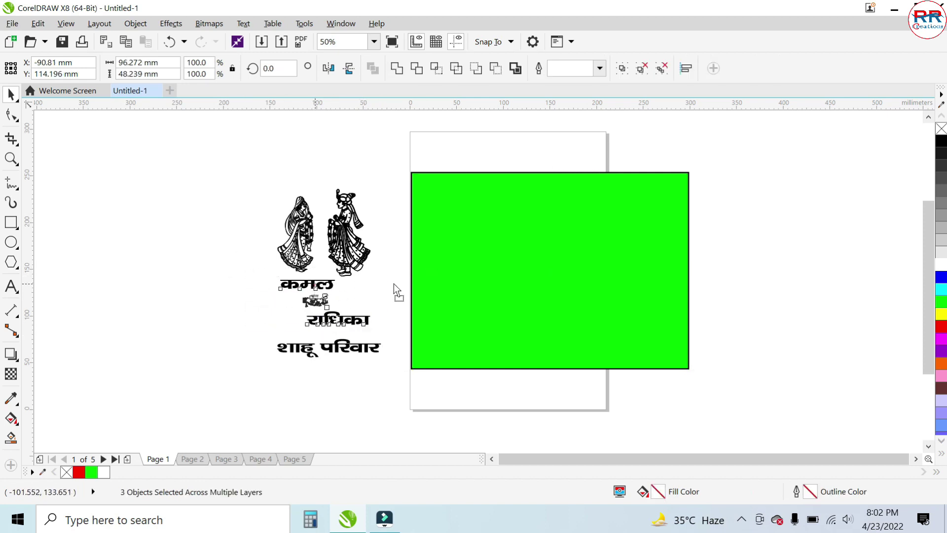
Move the names and handshake art onto the green banner and enlarge them.
left_click_drag(316, 283, 518, 242)
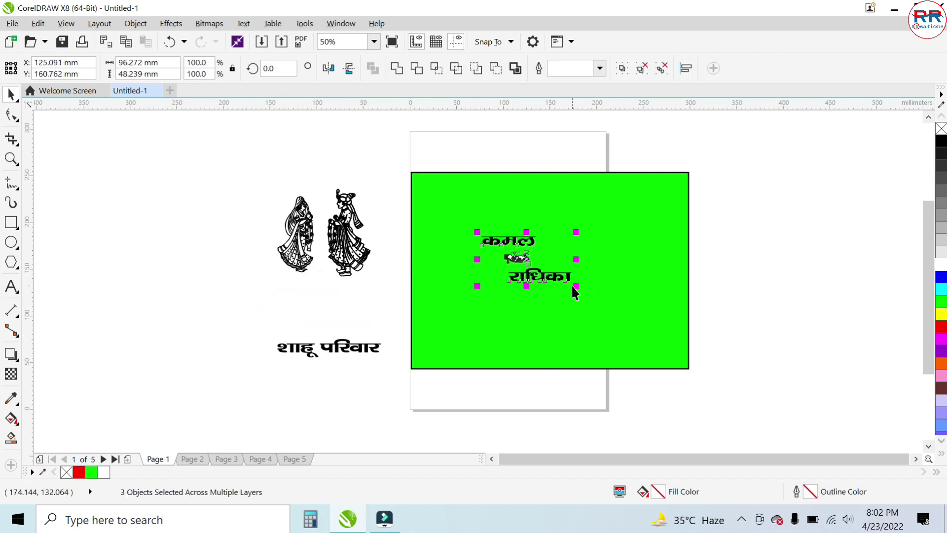
left_click_drag(576, 286, 627, 328)
left_click_drag(497, 215, 550, 230)
left_click(766, 243)
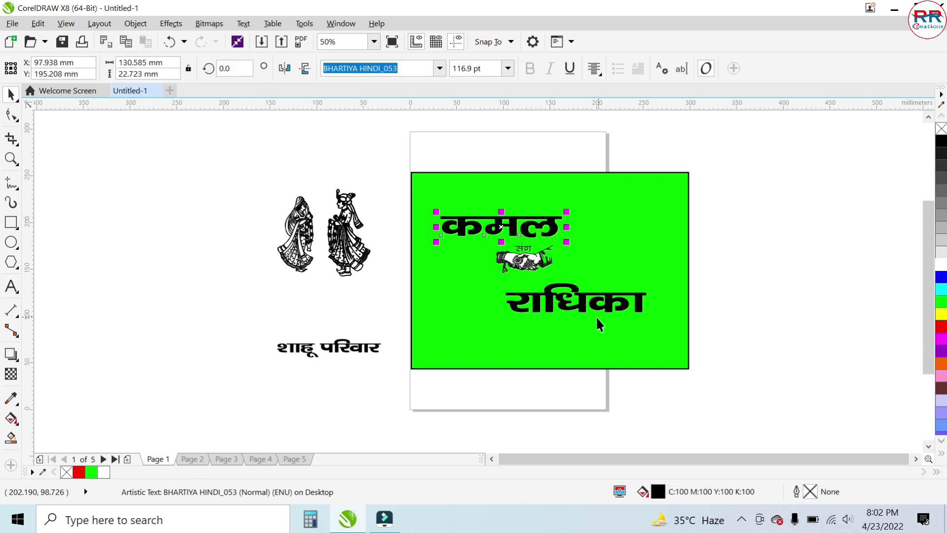
Raise राधिका closer to the handshake art, then nudge the whole names group slightly right.
scroll(587, 311, "up", 2)
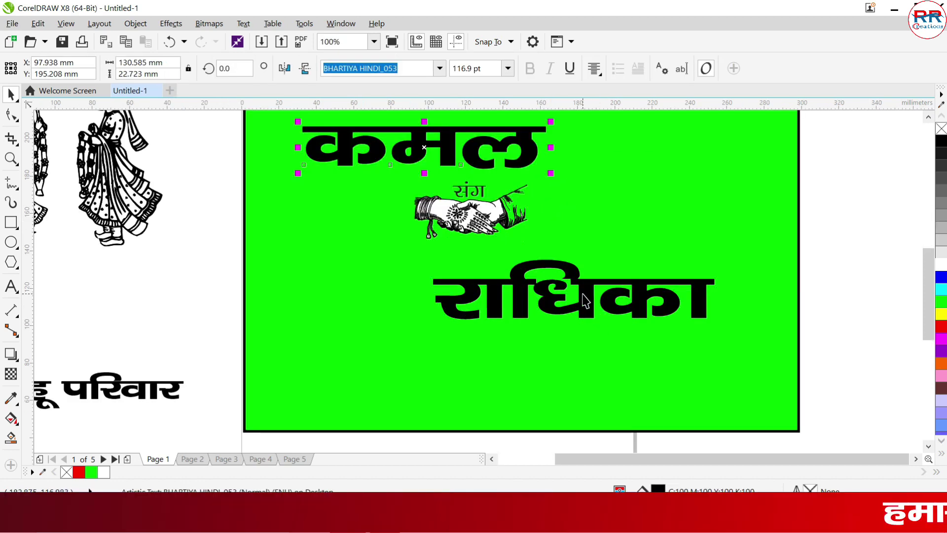
left_click(590, 297)
left_click_drag(590, 297, 591, 273)
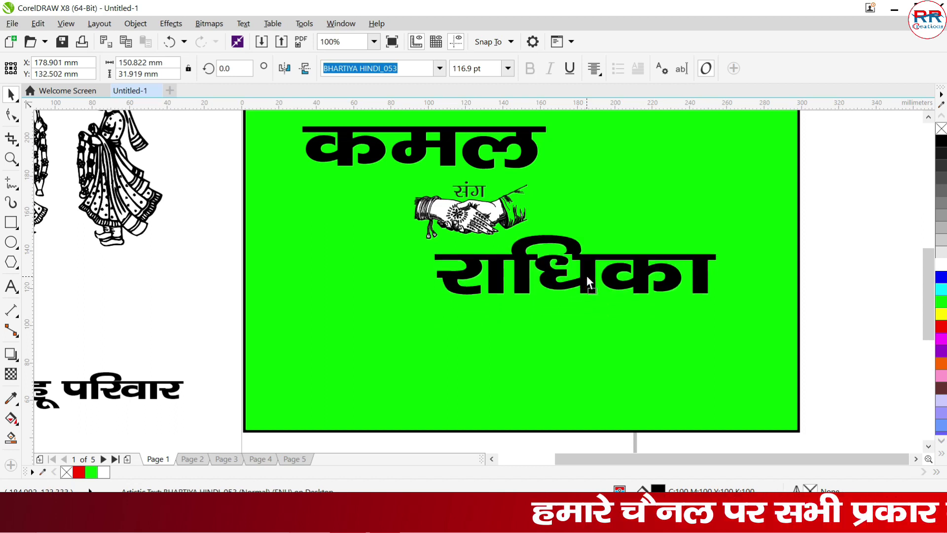
scroll(524, 244, "down", 2)
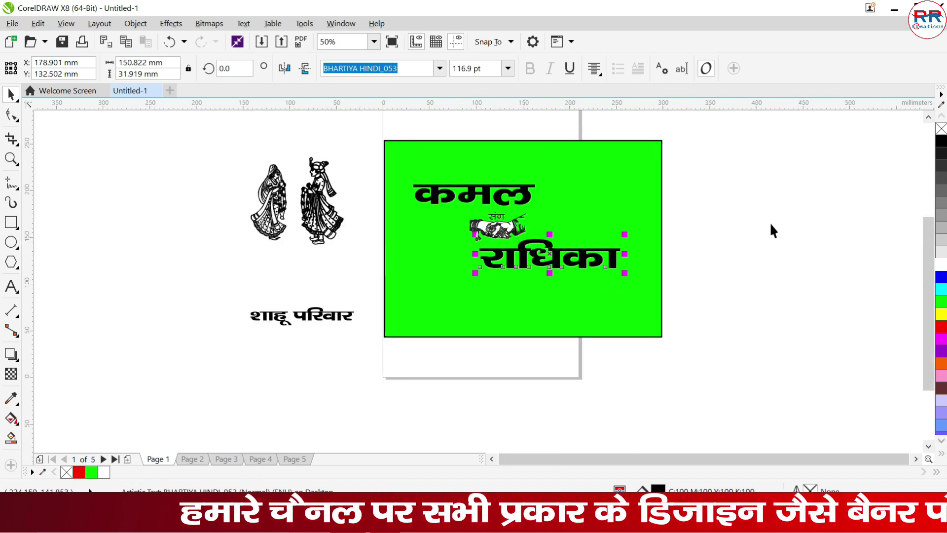
key("Escape")
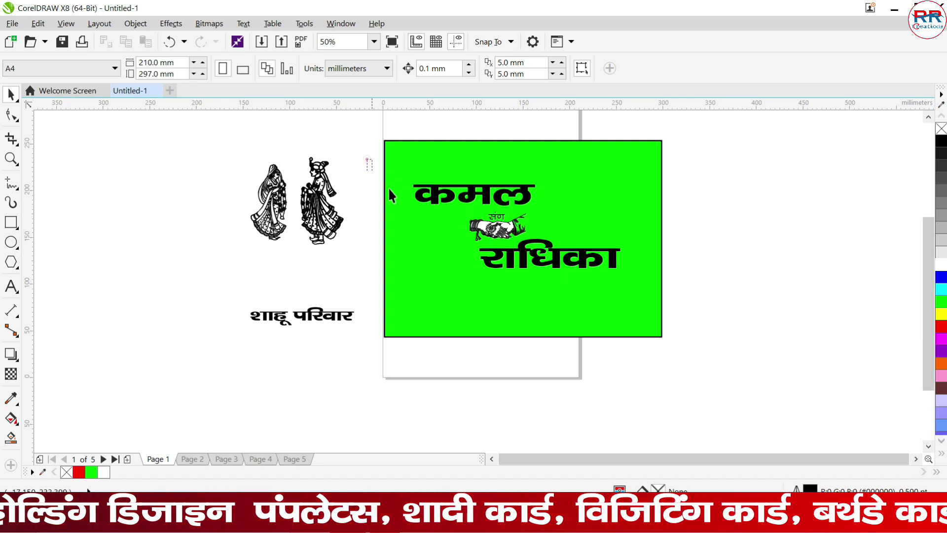
left_click_drag(367, 159, 628, 296)
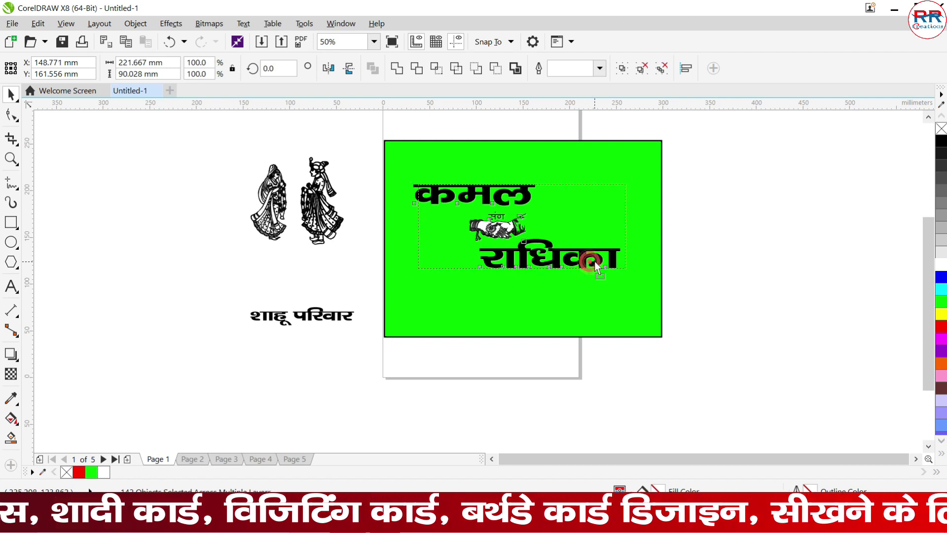
left_click_drag(590, 260, 597, 261)
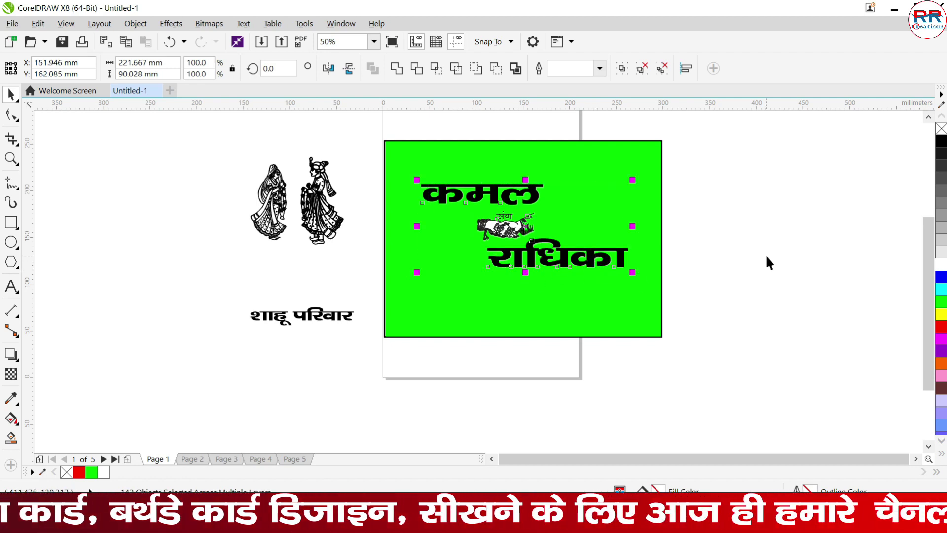
left_click(809, 212)
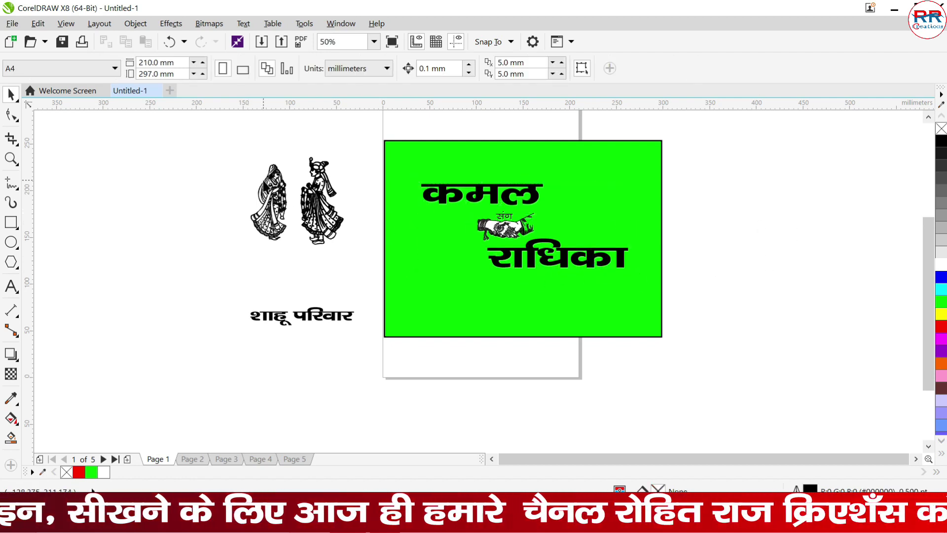
Bring the bride figure onto the banner, mirror it, try right-side positions, then undo.
left_click(273, 184)
left_click_drag(224, 143, 282, 262)
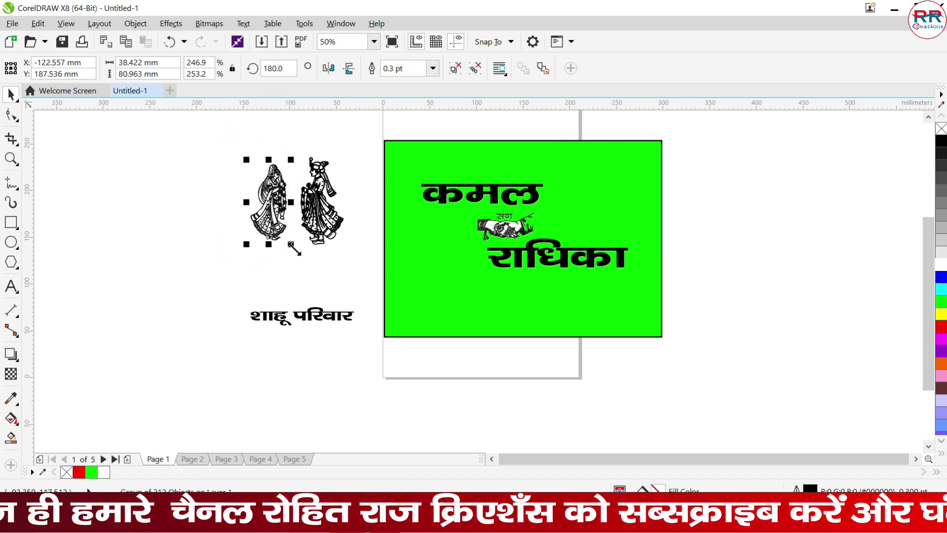
left_click_drag(274, 184, 440, 237)
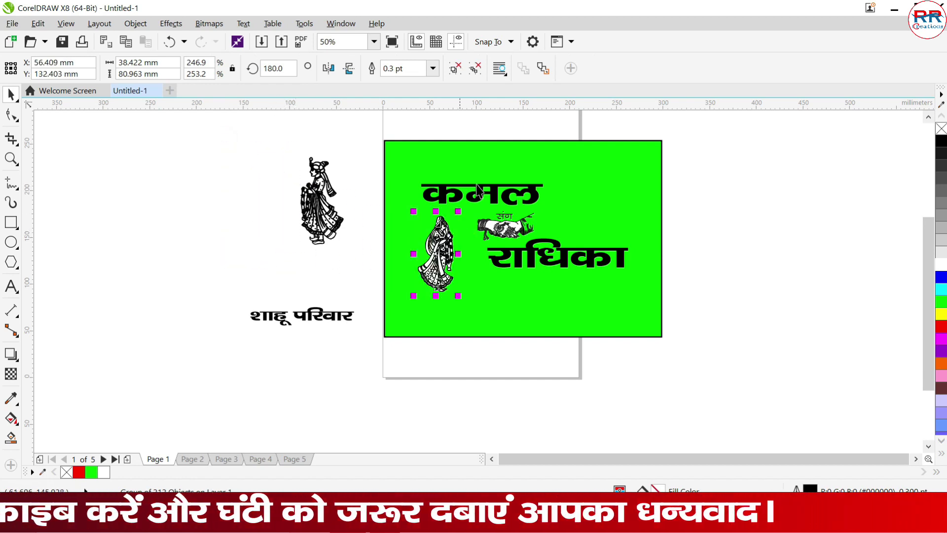
left_click(328, 68)
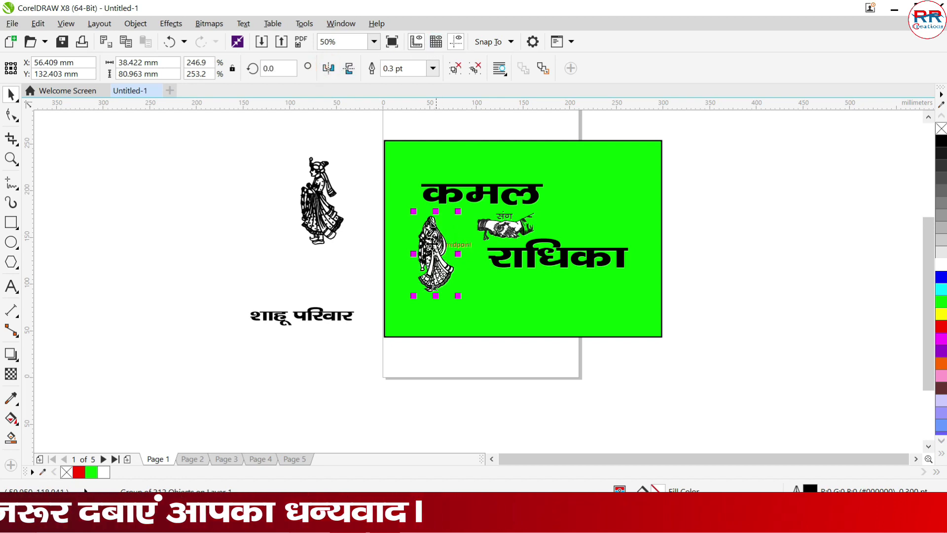
mouse_move(432, 242)
left_mouse_down()
mouse_move(628, 241)
mouse_move(636, 227)
left_mouse_up()
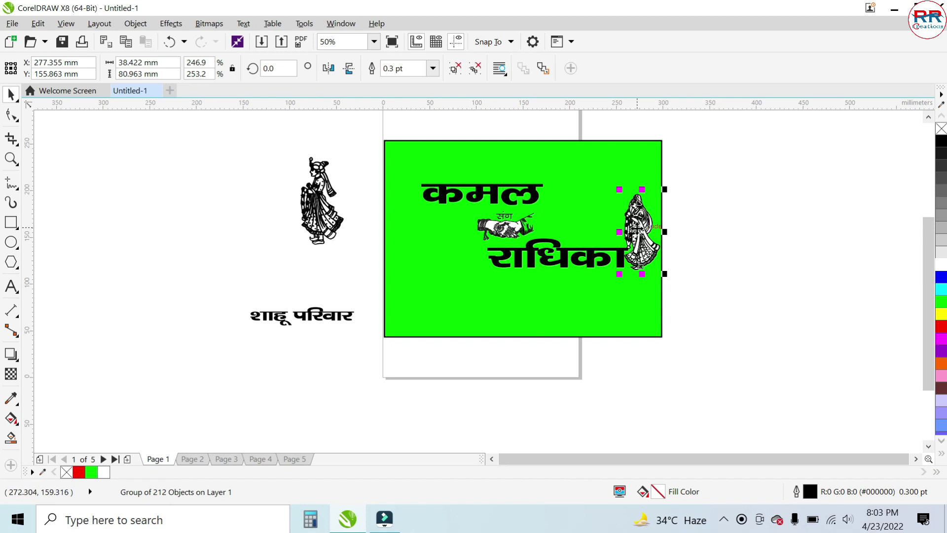
scroll(636, 227, "up", 2)
left_click_drag(637, 227, 562, 183)
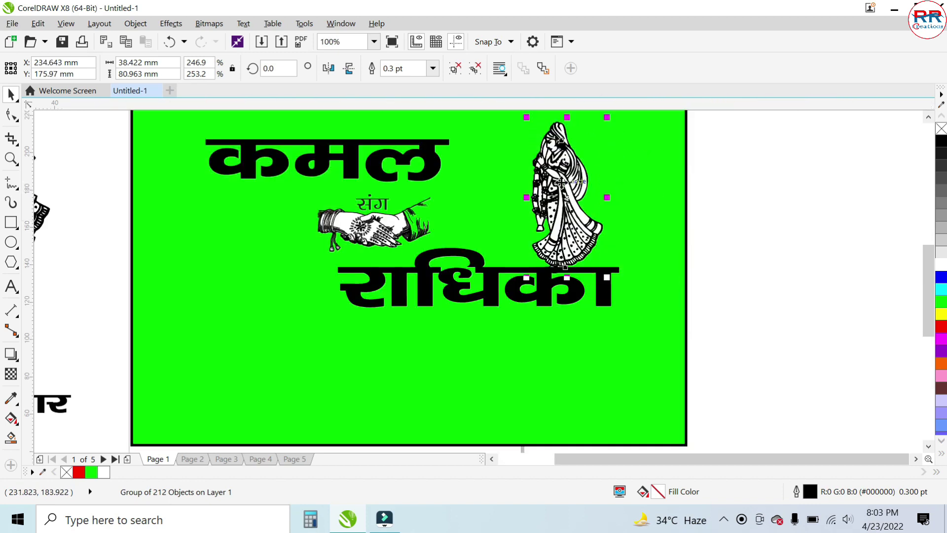
scroll(561, 182, "down", 2)
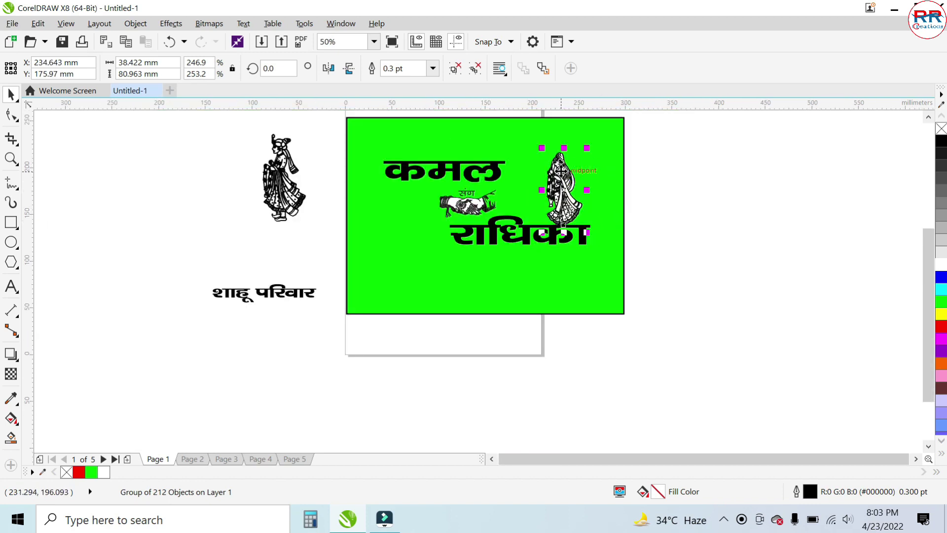
key("ctrl+z")
key("ctrl+z")
key("ctrl+z")
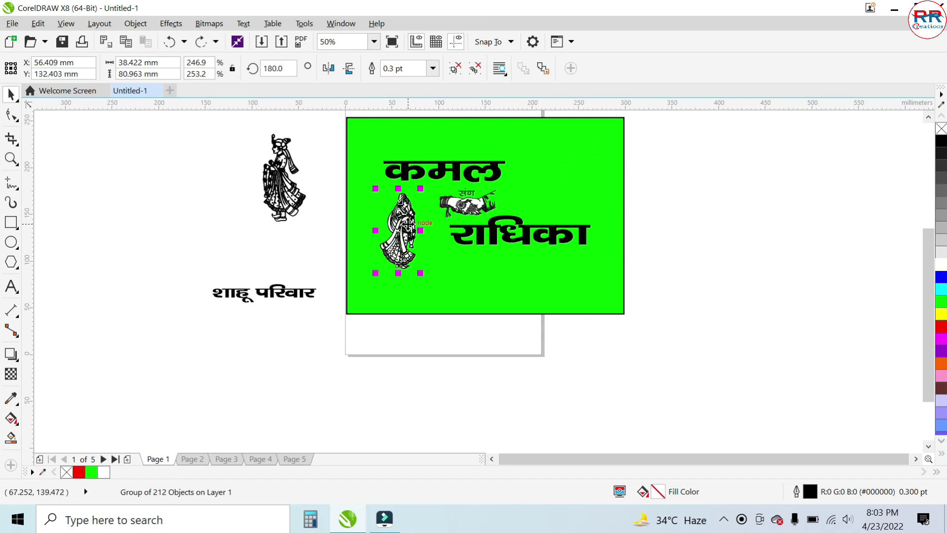
Place the mirrored bride at the banner's upper right and shift राधिका left.
left_click_drag(401, 222, 587, 176)
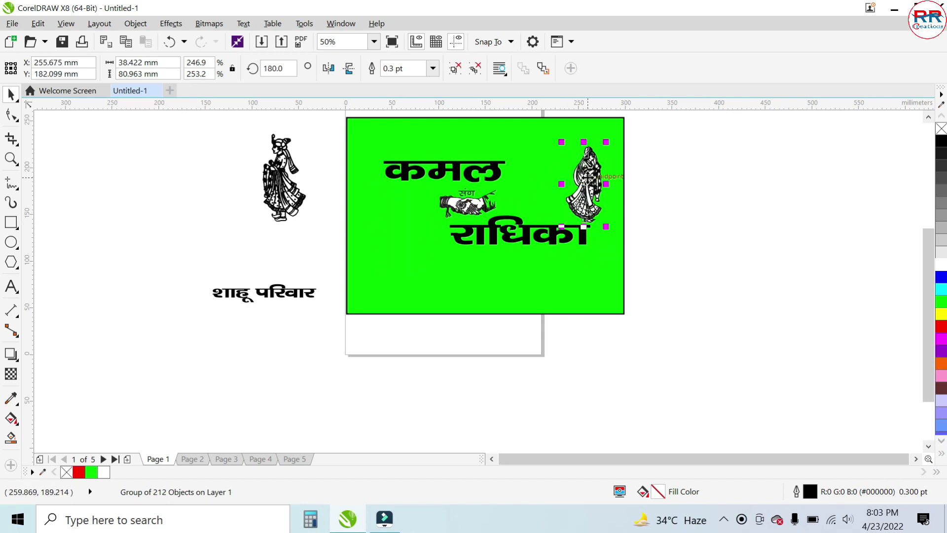
left_click(330, 69)
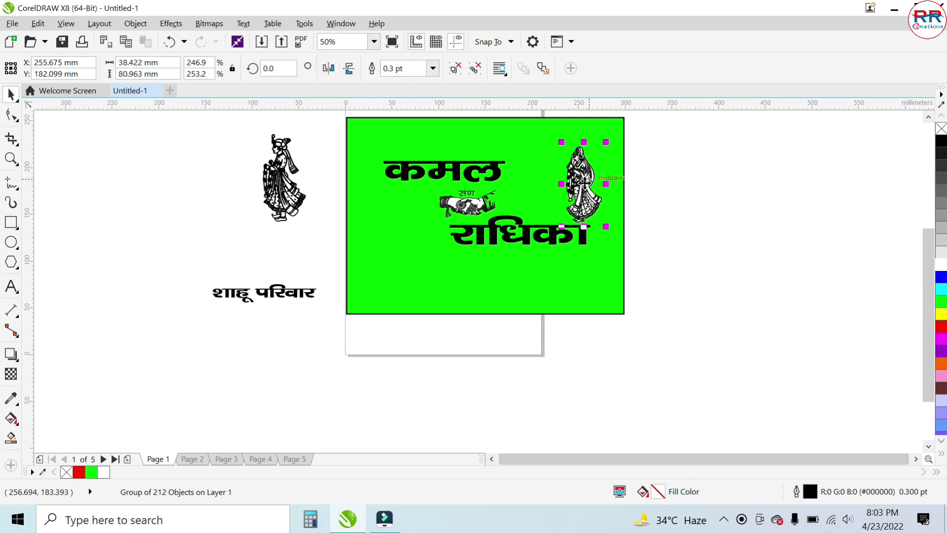
left_click_drag(570, 242, 552, 244)
Enlarge the bride figure toward the lower right and shrink the कमल text slightly.
left_click(600, 209)
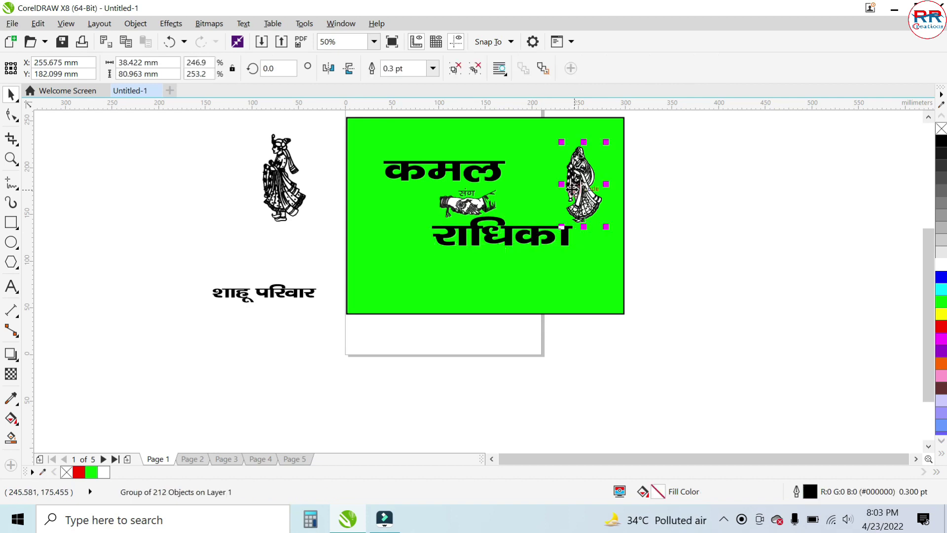
left_click_drag(606, 226, 619, 257)
left_click(493, 232)
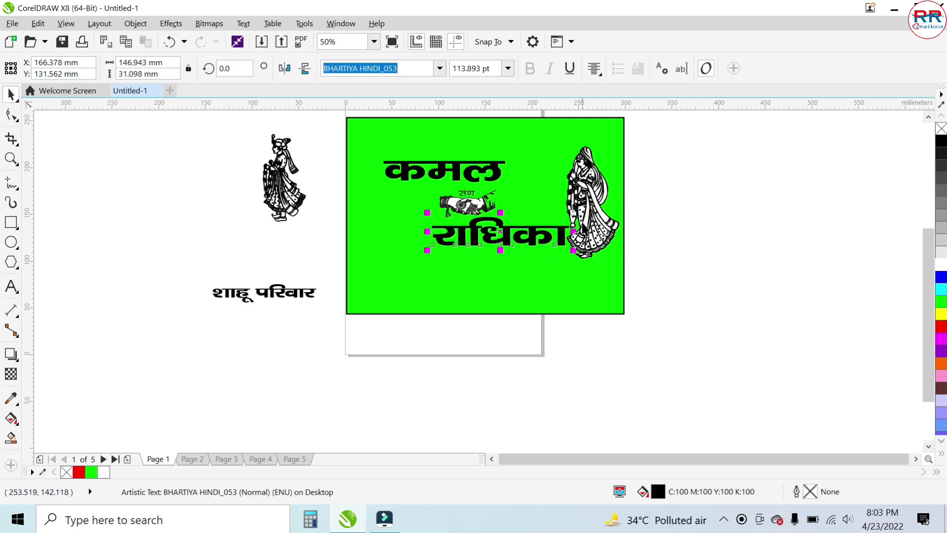
left_click(493, 170)
left_click_drag(508, 156, 501, 160)
left_click(283, 217)
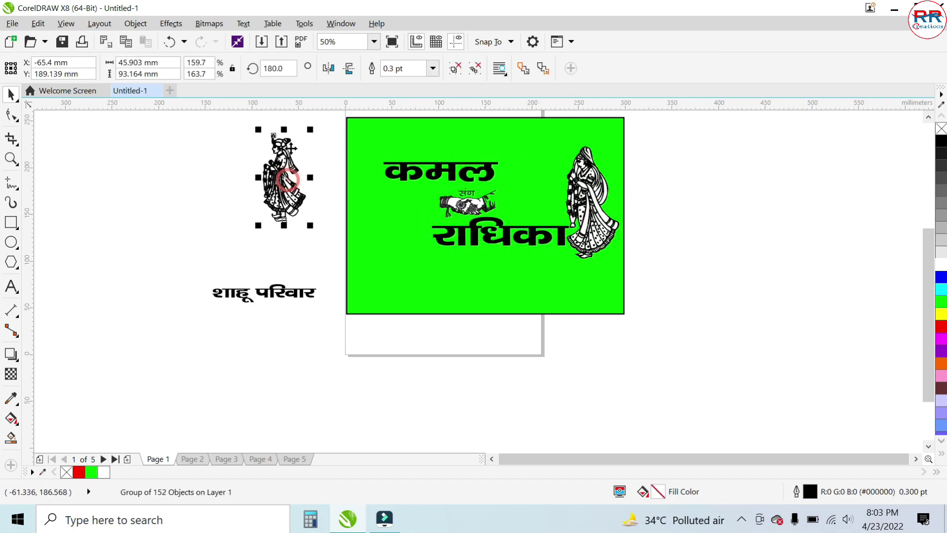
Mirror the groom onto the banner's left and raise कमल, the handshake and राधिका slightly.
left_click(327, 69)
left_click_drag(285, 172, 388, 226)
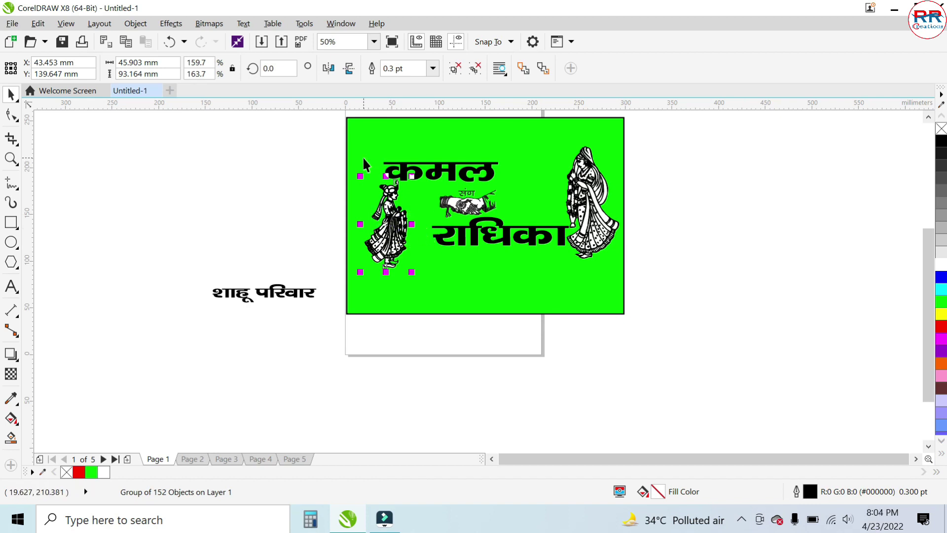
left_click_drag(440, 181, 443, 159)
left_click_drag(623, 370, 419, 161)
left_click_drag(493, 212, 484, 190)
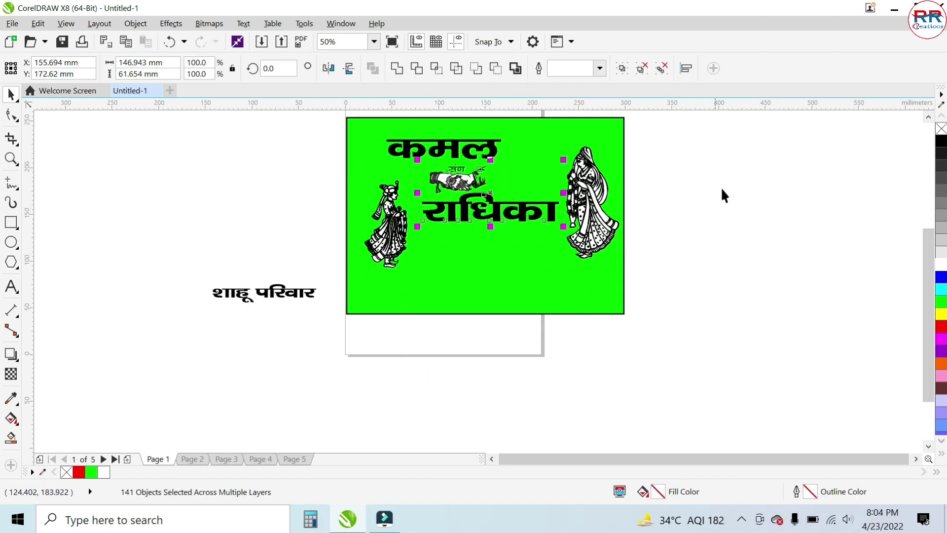
Enlarge the groom figure to about double size and shift it slightly left.
left_click(389, 222)
left_click_drag(407, 182, 423, 153)
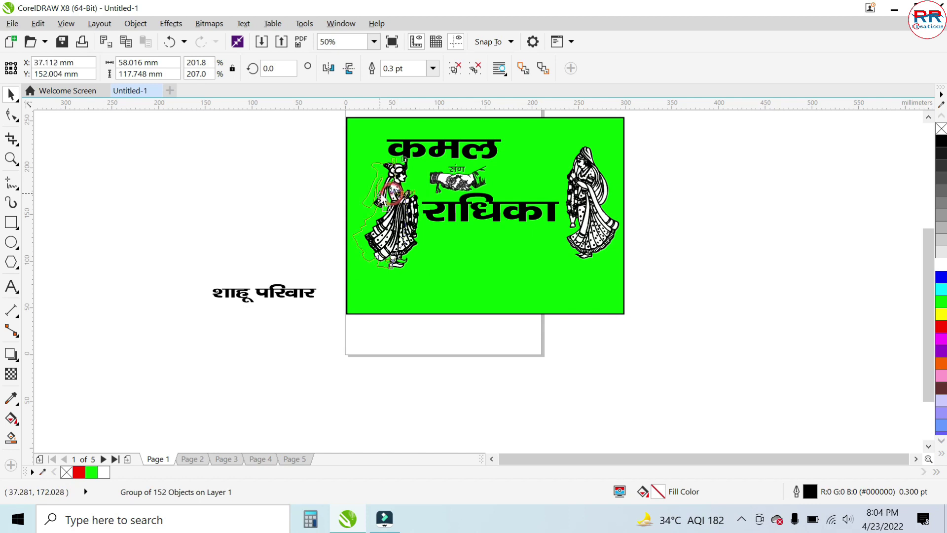
left_click_drag(392, 193, 381, 193)
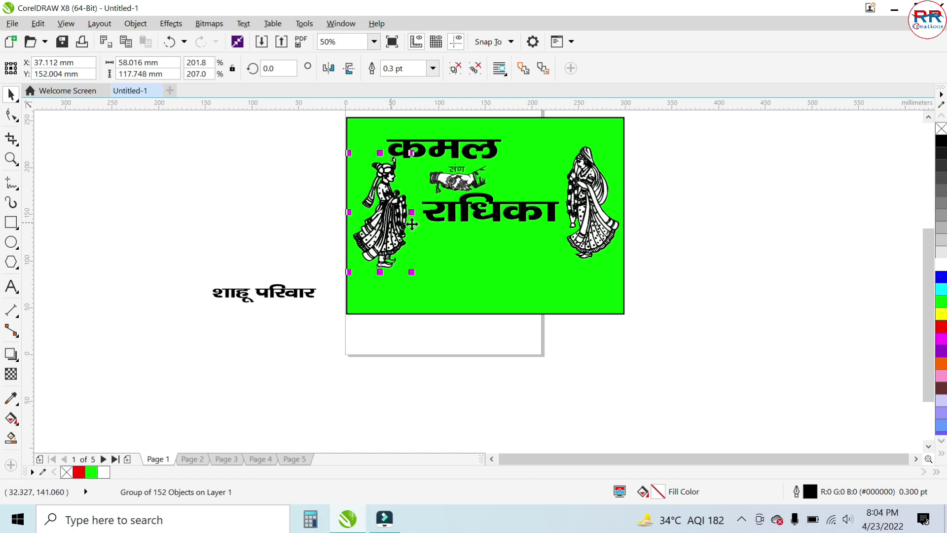
left_click(729, 207)
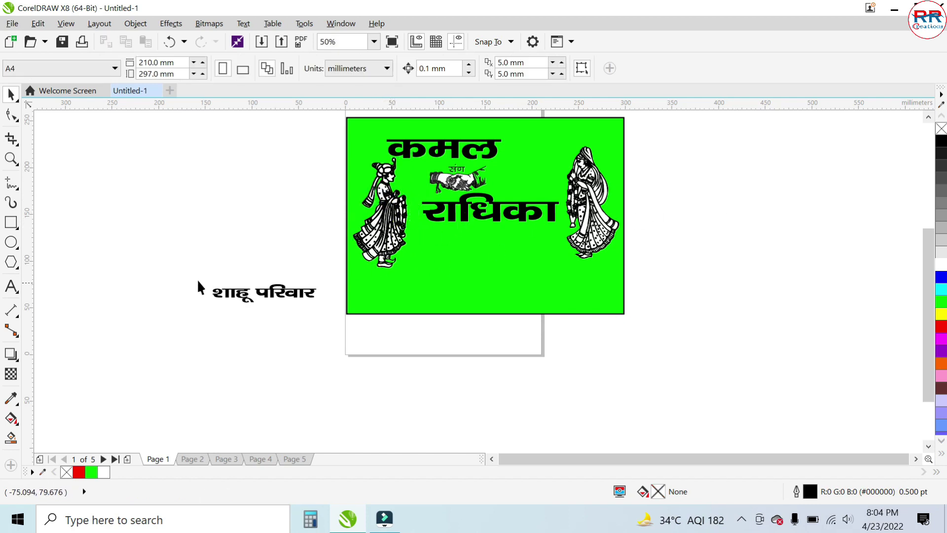
Move शाहू परिवार to the banner's bottom edge and enlarge it to 66.584 pt.
mouse_move(132, 255)
left_mouse_down()
mouse_move(309, 338)
mouse_move(365, 352)
mouse_move(321, 353)
left_mouse_up()
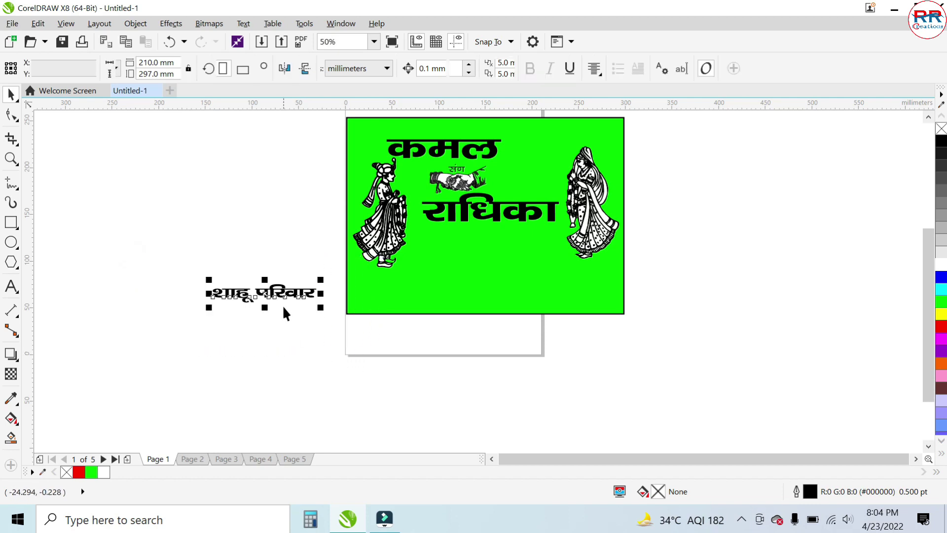
mouse_move(292, 295)
left_mouse_down()
mouse_move(487, 314)
mouse_move(511, 304)
left_mouse_up()
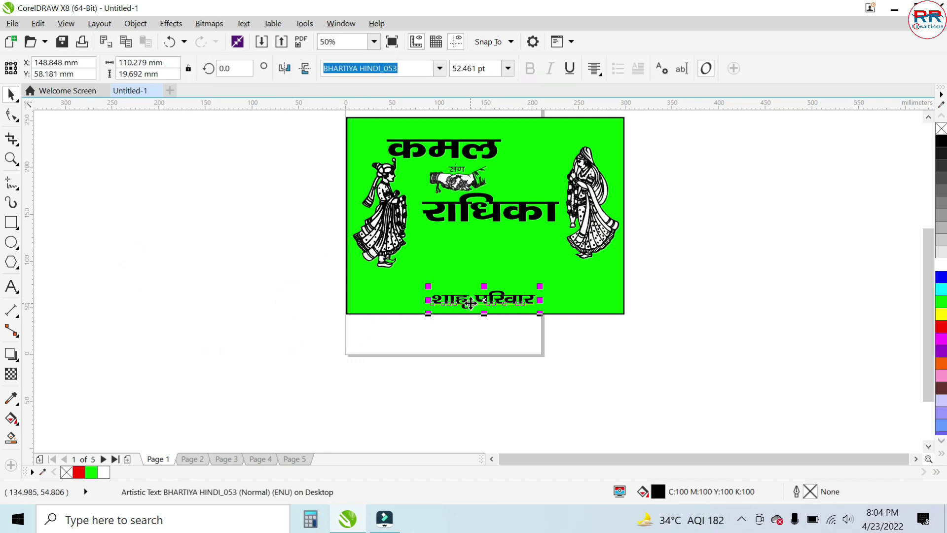
scroll(470, 302, "up", 1)
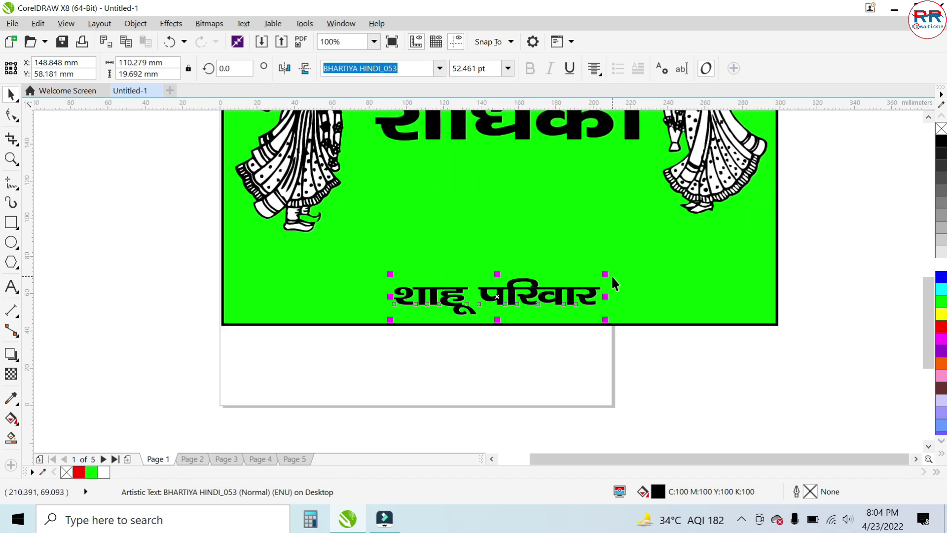
left_click_drag(607, 269, 661, 245)
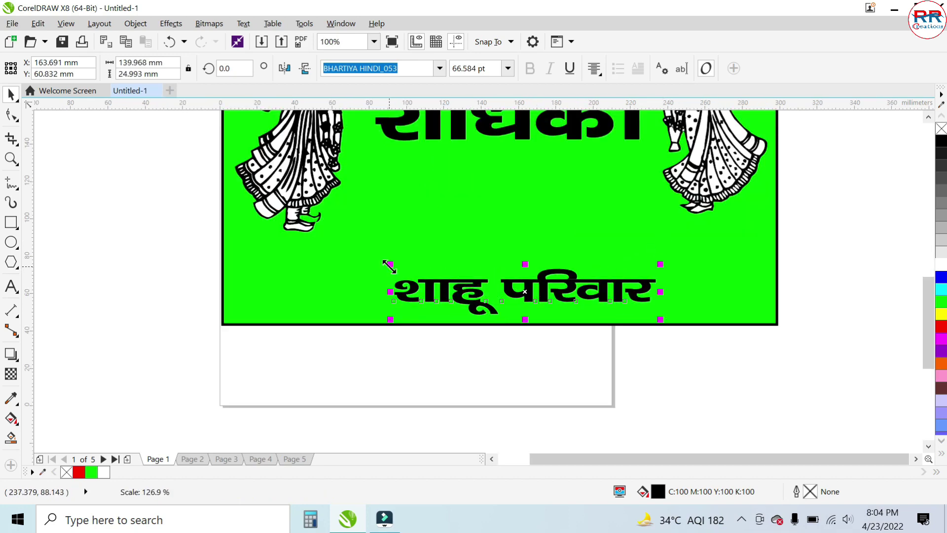
scroll(547, 291, "down", 1)
left_click(608, 198)
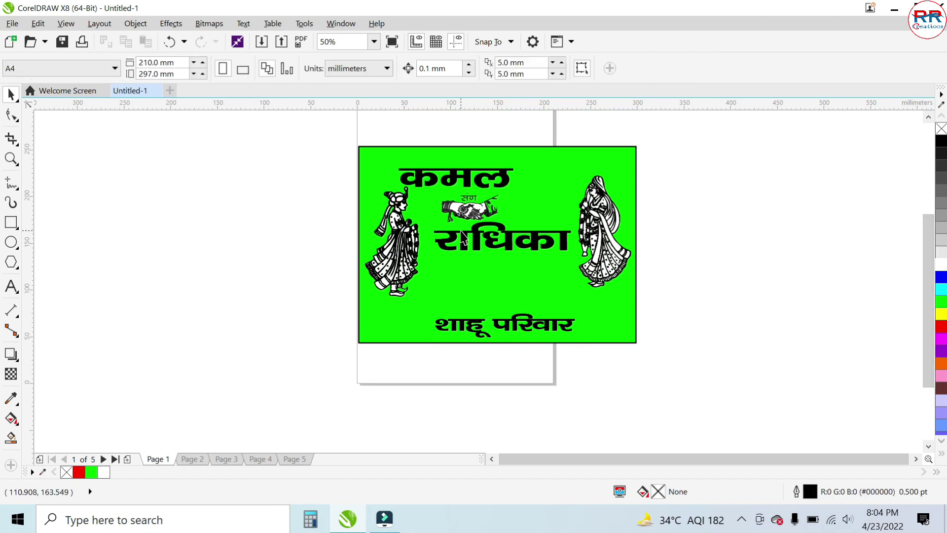
left_click_drag(383, 149, 542, 234)
Shift कमल and the handshake right, shrink the bride slightly, and lower the names group.
left_click_drag(503, 180, 512, 180)
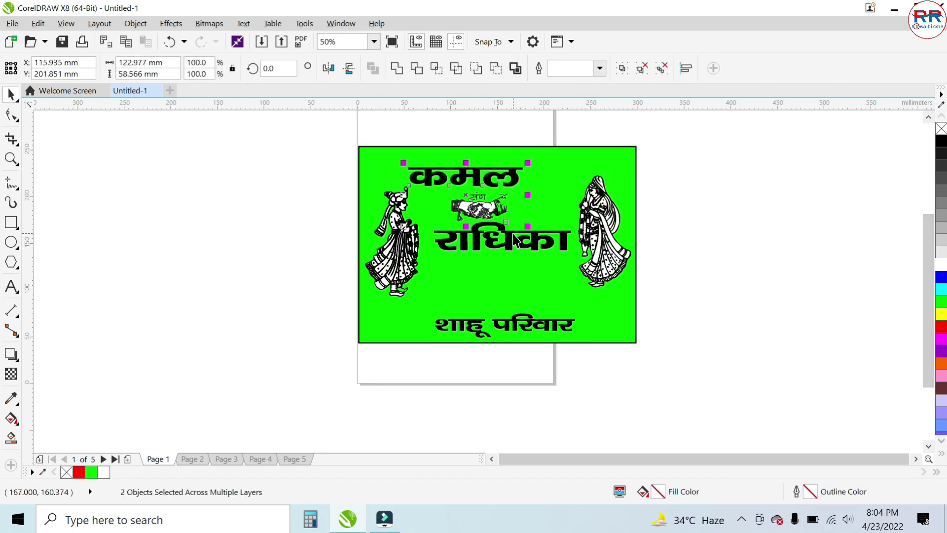
left_click(583, 211)
left_click_drag(635, 292, 640, 296)
left_click_drag(386, 117, 579, 261)
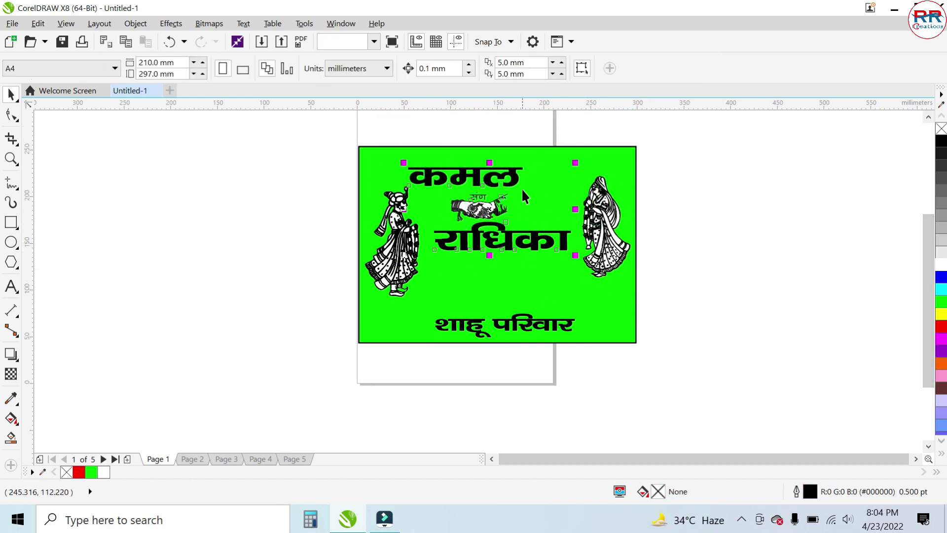
left_click_drag(520, 180, 516, 189)
left_click(695, 211)
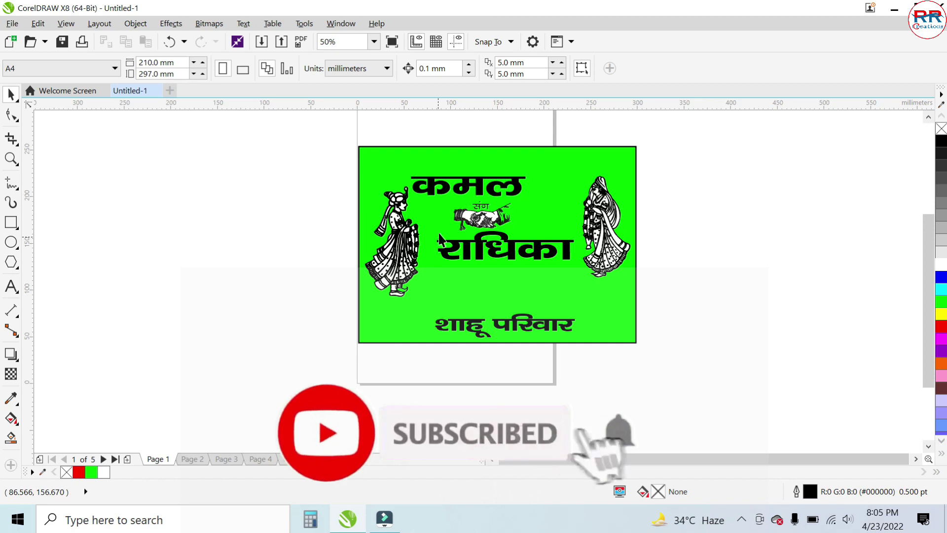
left_click(580, 159)
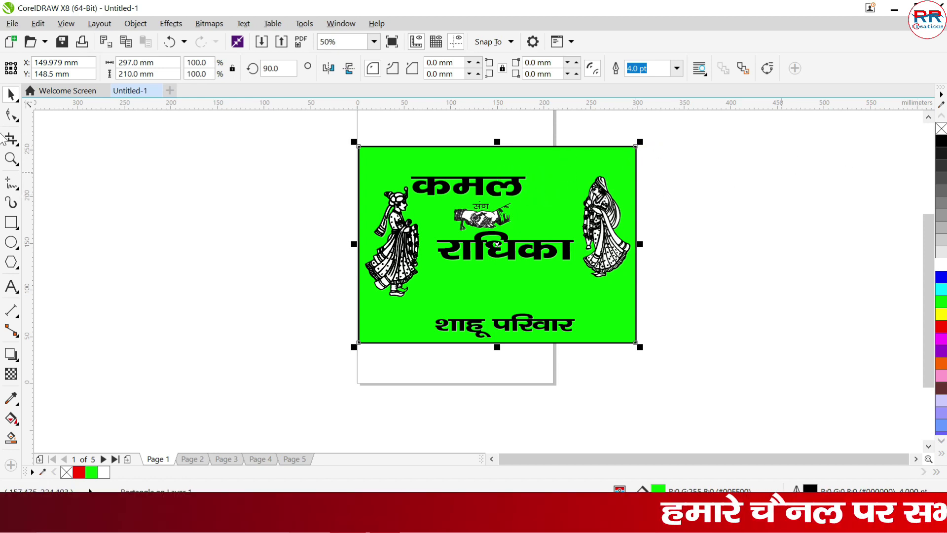
Make an unfilled rectangle copy scaled inward to about 94.5% with a white outline.
left_click(940, 129)
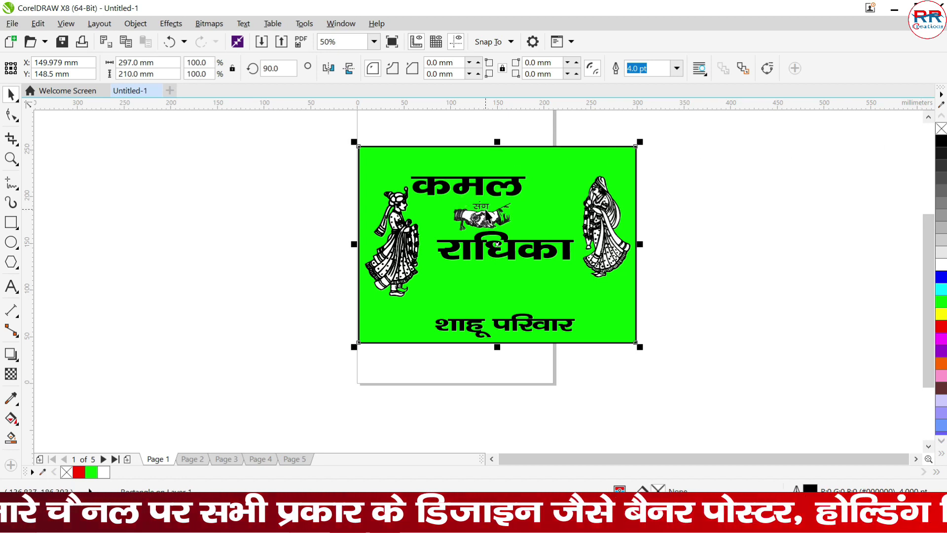
left_click_drag(639, 137, 634, 140)
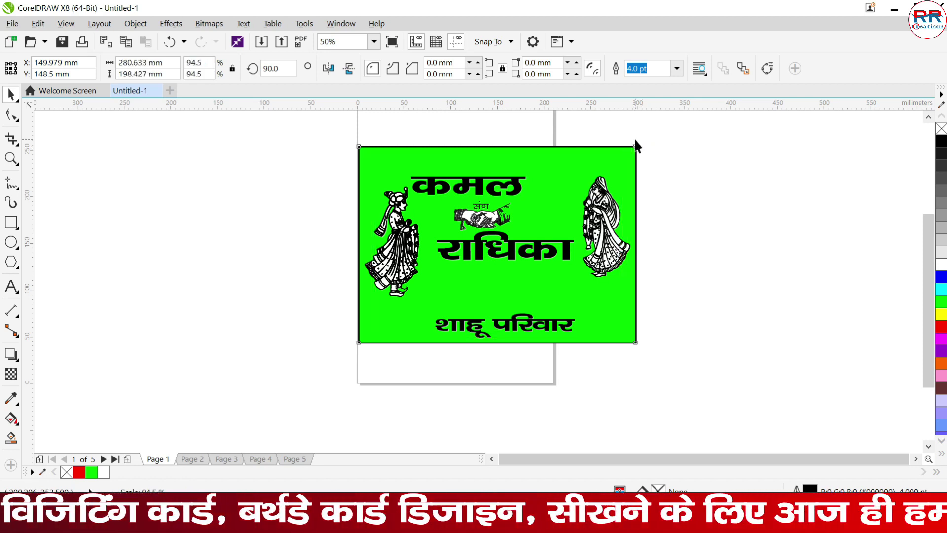
left_click_drag(635, 139, 634, 138)
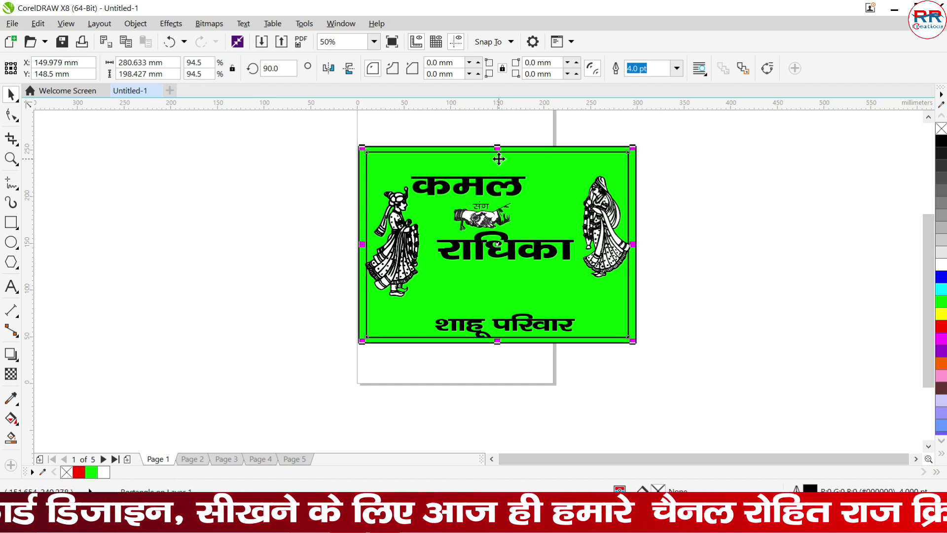
scroll(498, 155, "up", 1)
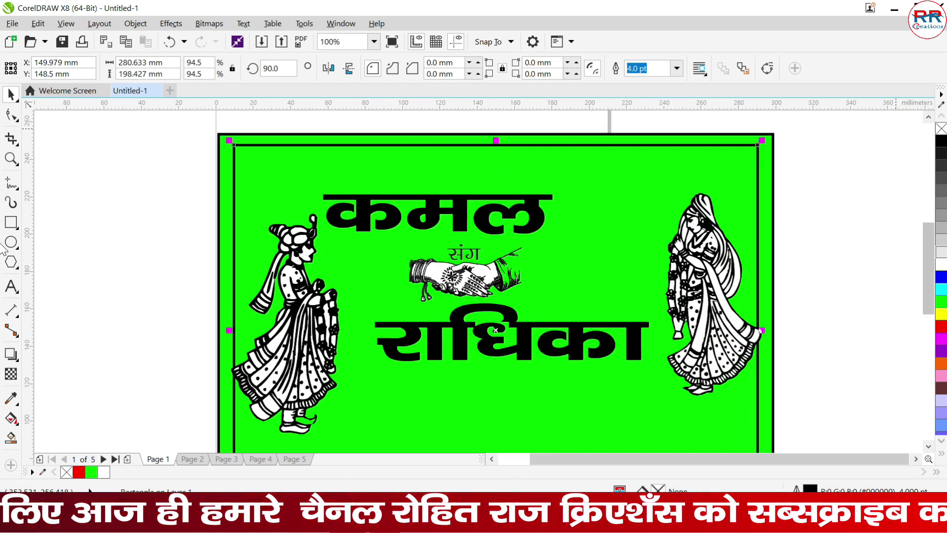
right_click(940, 266)
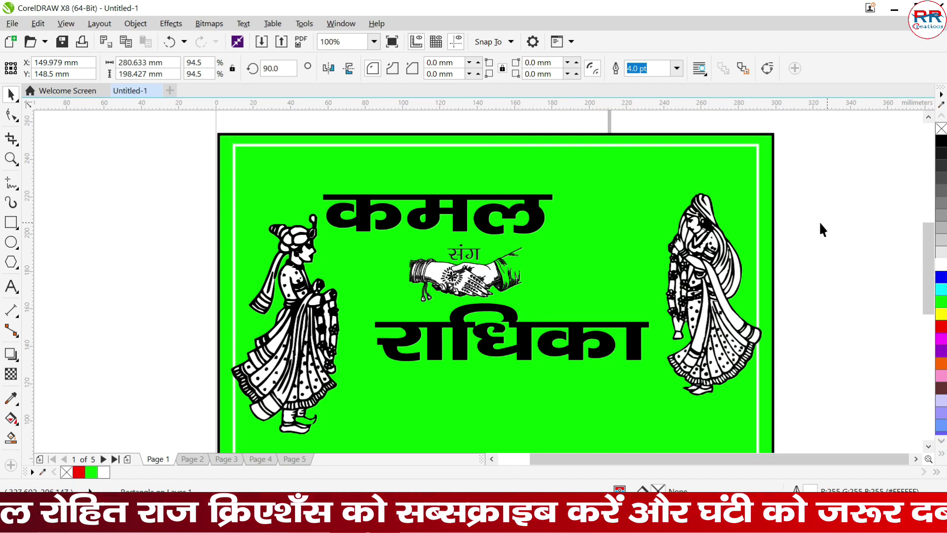
key("Escape")
scroll(644, 169, "down", 1)
scroll(563, 347, "up", 1)
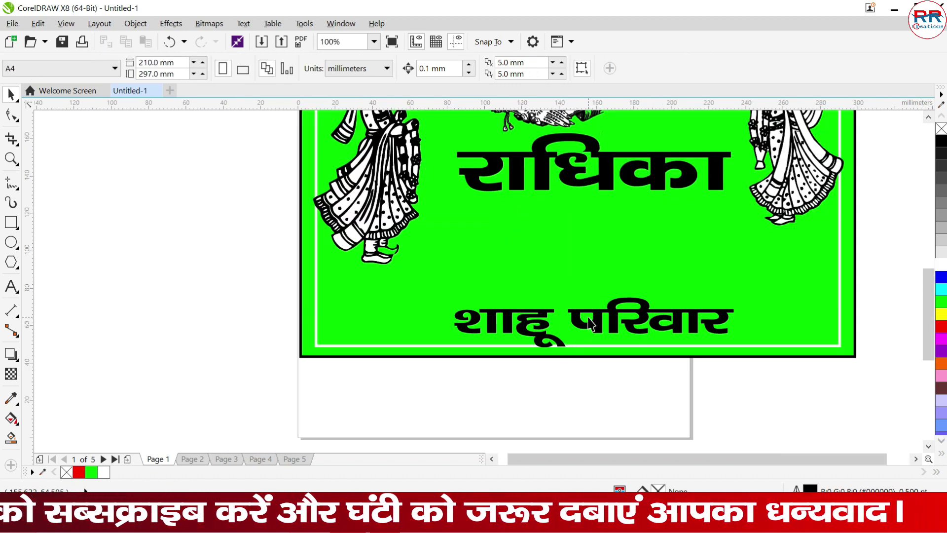
Select the शाहू परिवार family name and then the bride figure to check them.
left_click(596, 317)
scroll(596, 317, "up", 1)
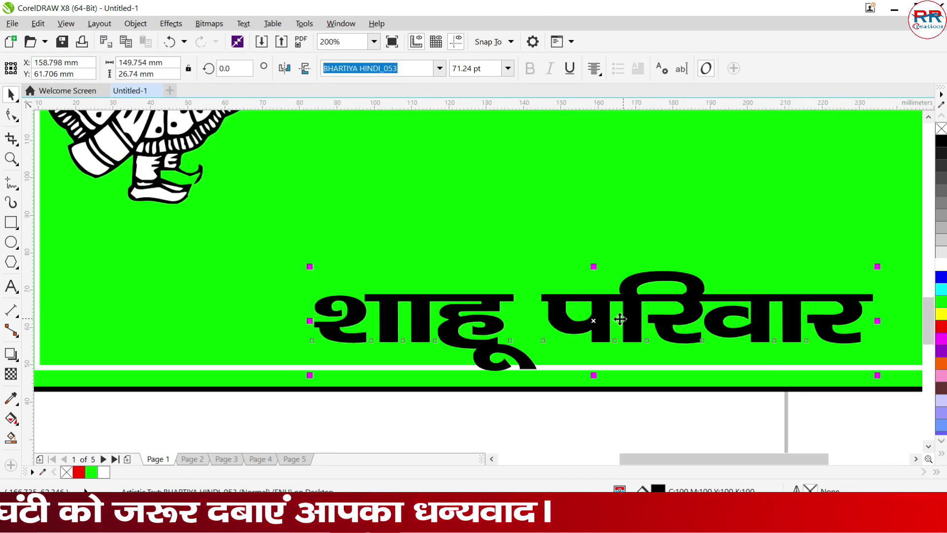
scroll(601, 309, "down", 2)
left_click(685, 222)
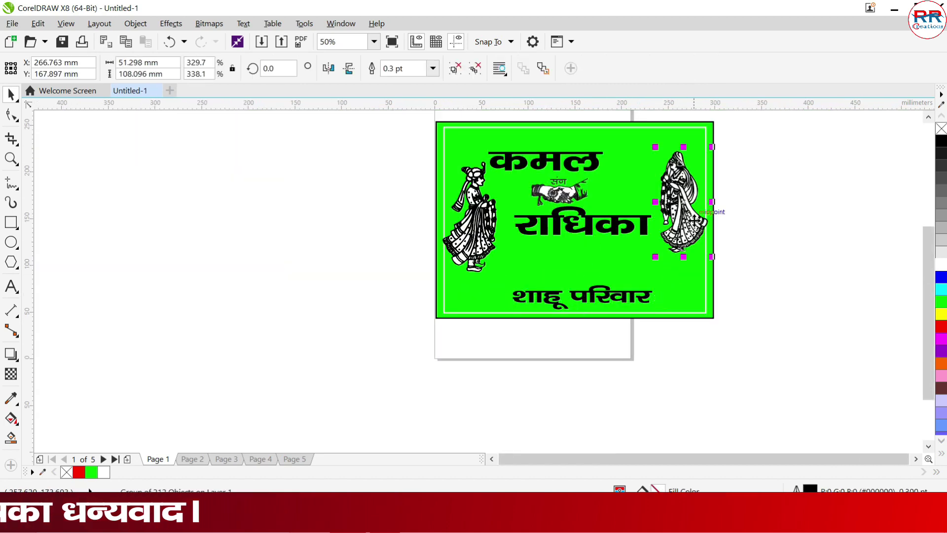
scroll(657, 232, "up", 1)
scroll(657, 232, "down", 1)
Select all 147 banner objects and nudge them slightly lower on the A4 page.
left_click(740, 193)
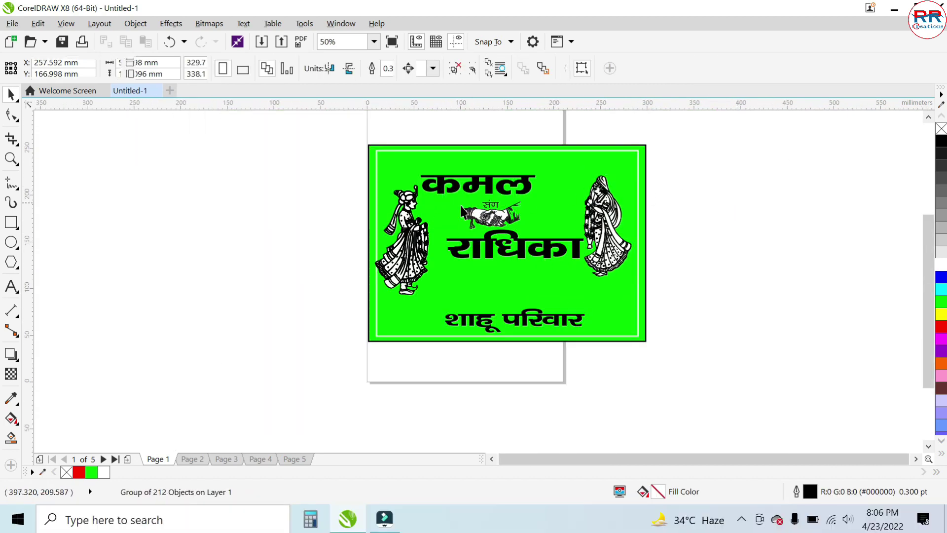
left_click_drag(358, 134, 688, 384)
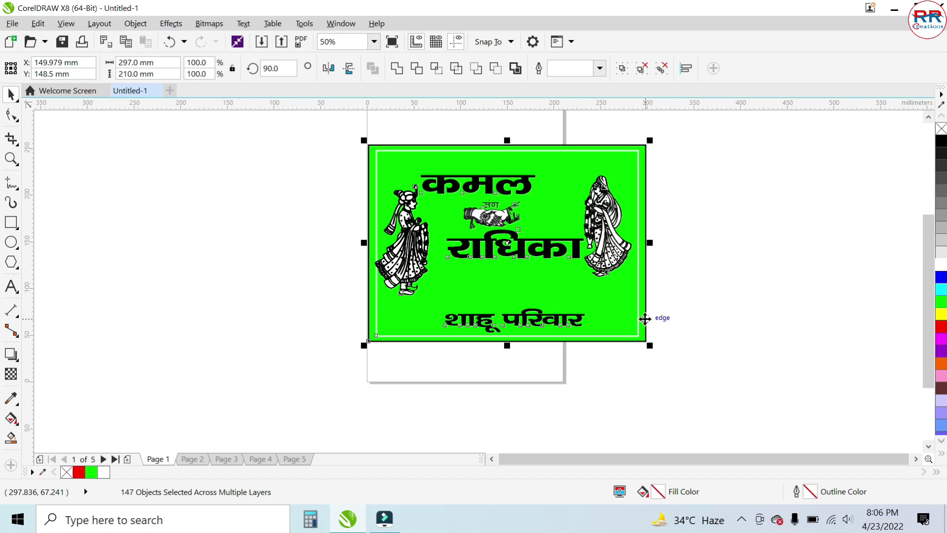
left_click(691, 170)
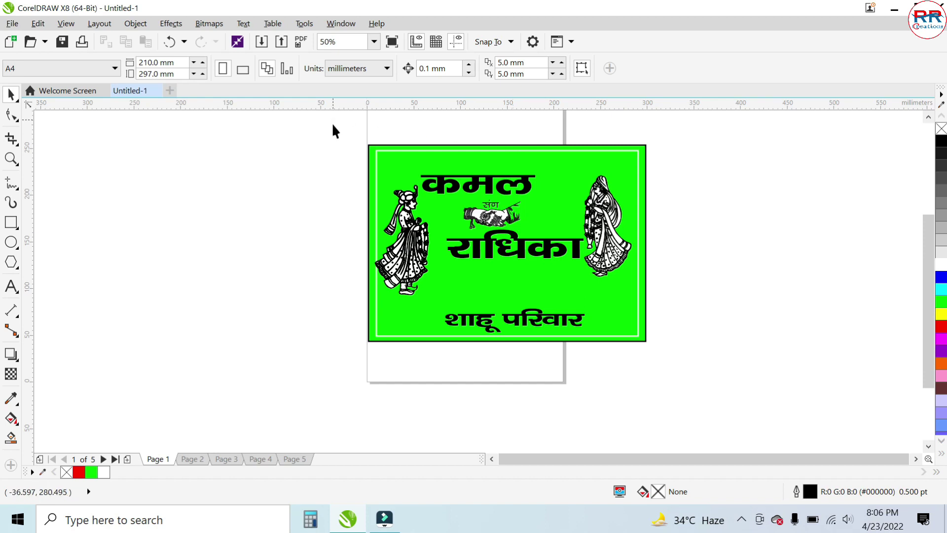
left_click_drag(333, 130, 734, 395)
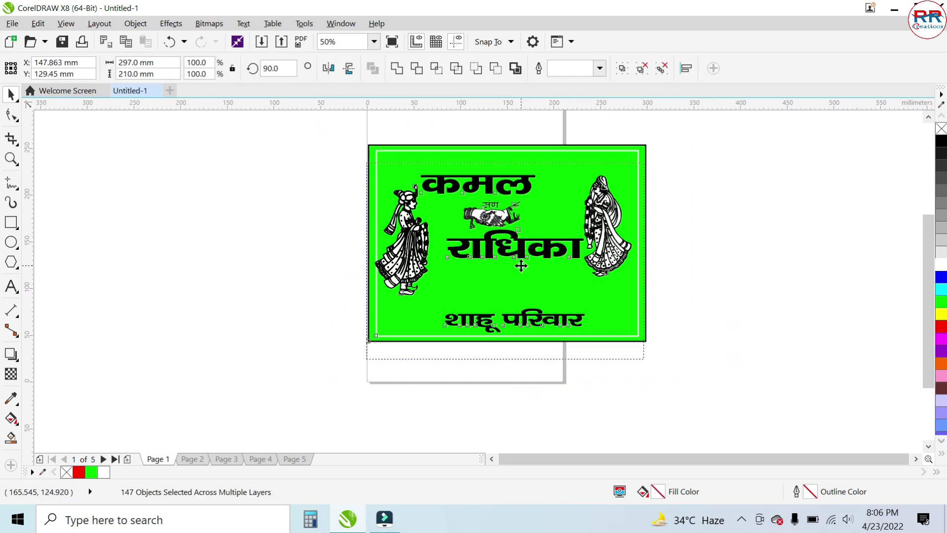
left_click_drag(530, 255, 526, 272)
left_click(742, 243)
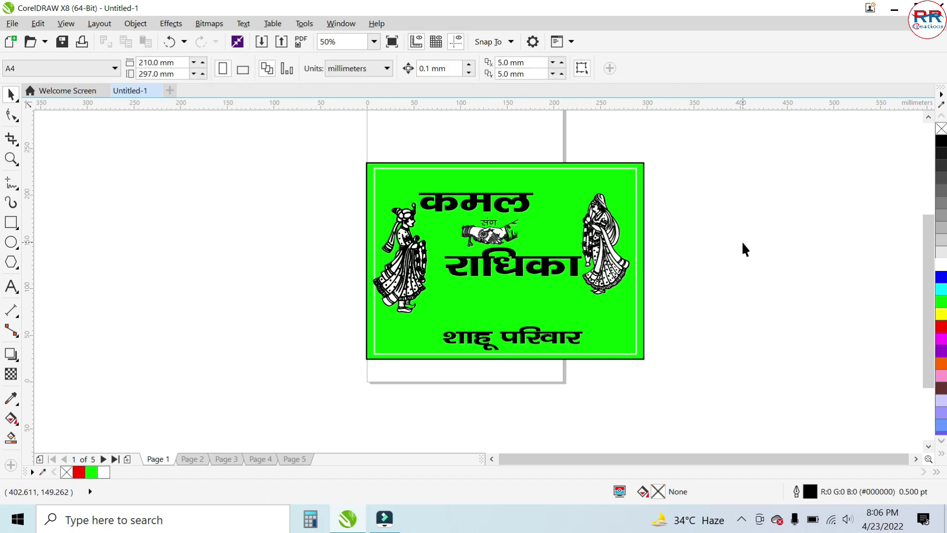
left_click_drag(339, 152, 679, 373)
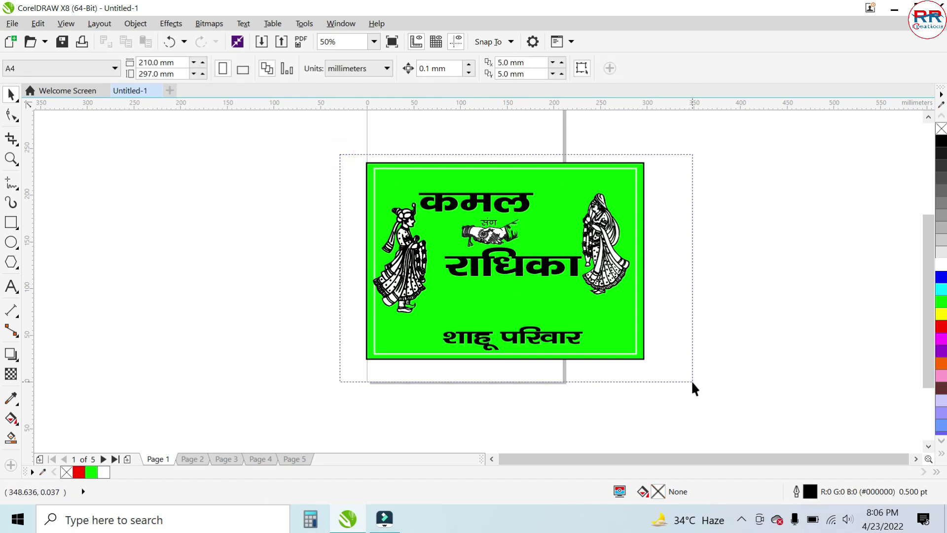
scroll(523, 202, "up", 2)
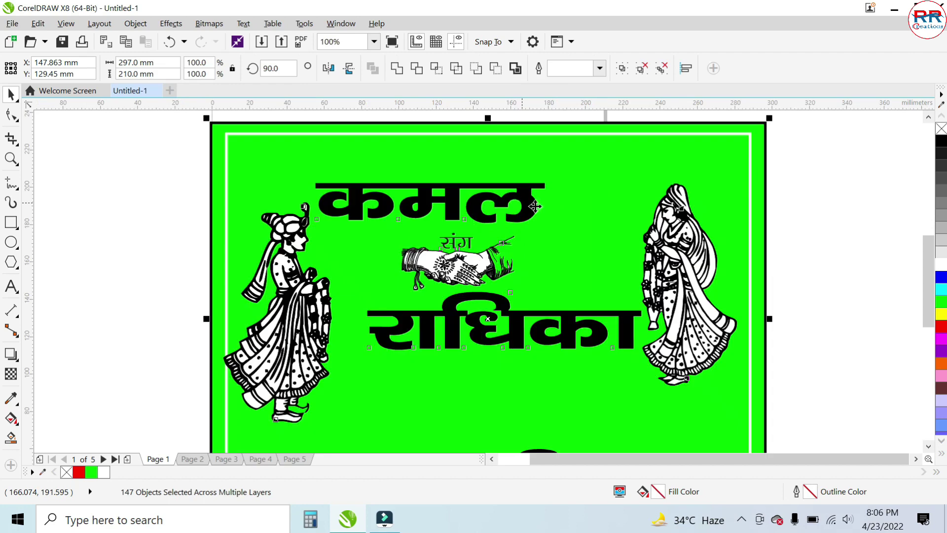
scroll(606, 211, "down", 2)
left_click(756, 258)
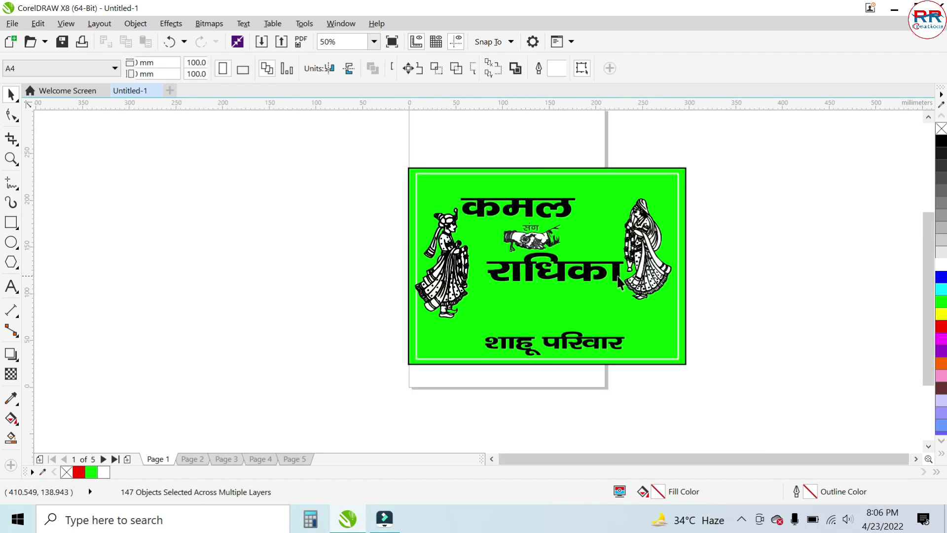